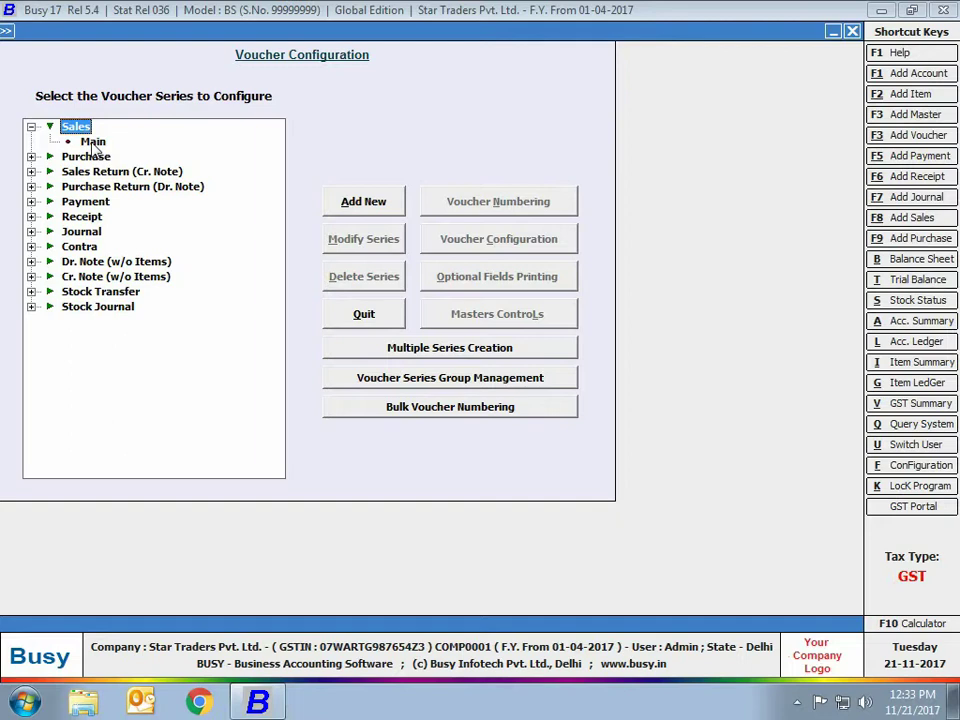
Step: Set the Main sales series to Automatic voucher numbering with a Yearly renumbering frequency
click(93, 142)
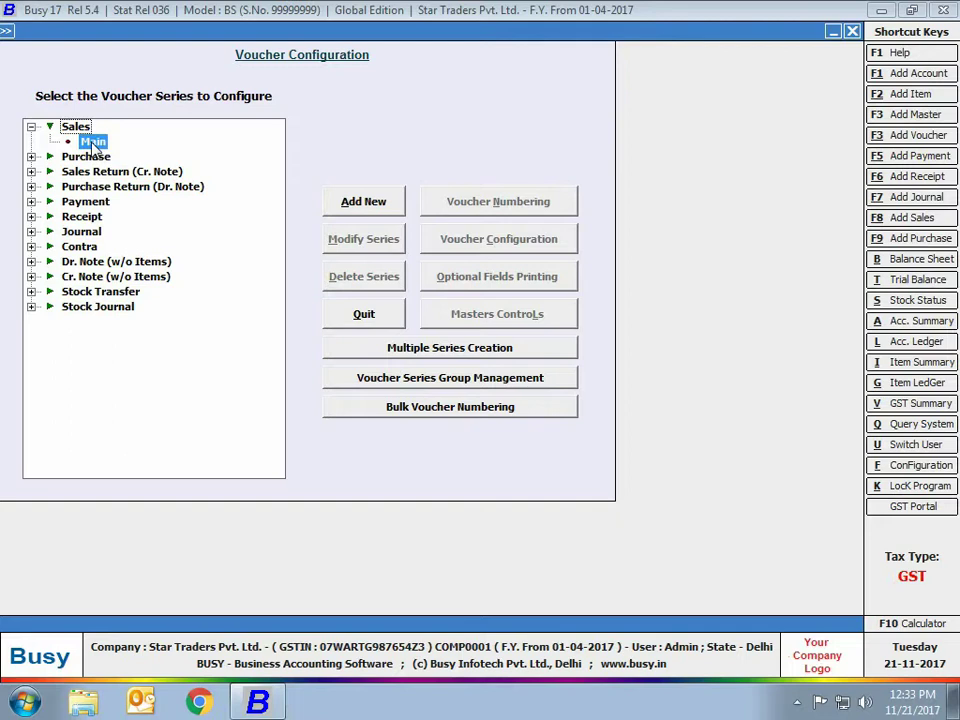
click(93, 143)
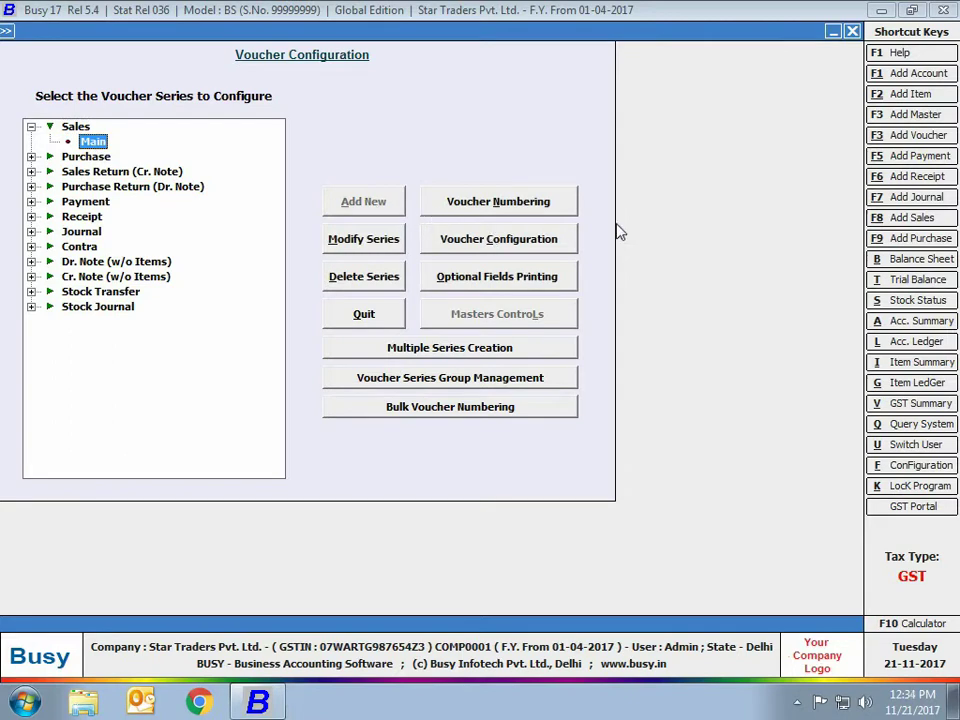
click(514, 206)
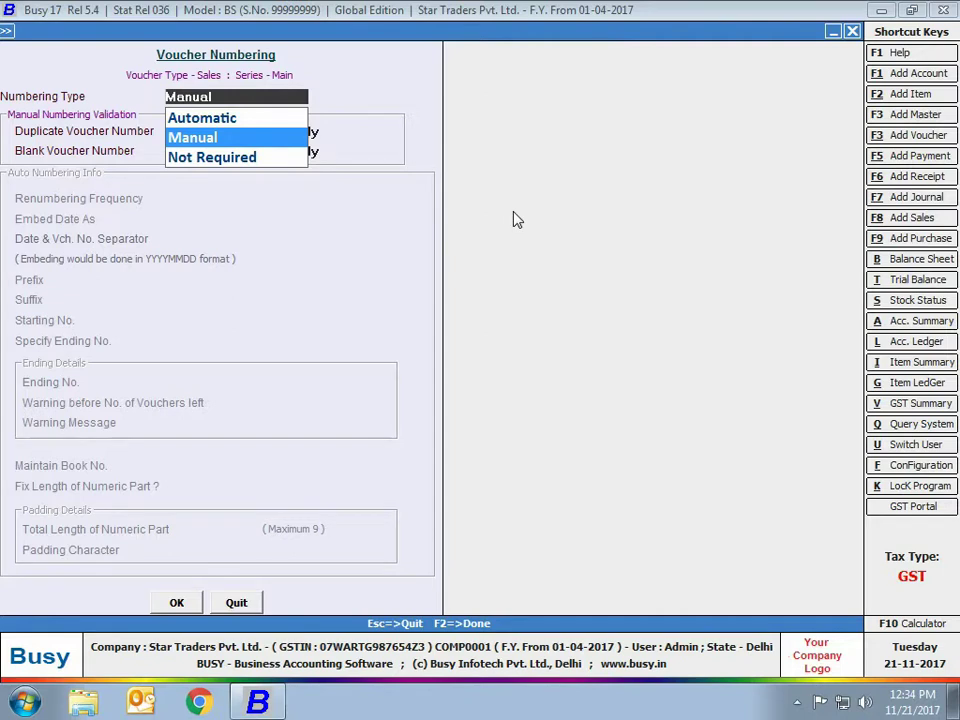
click(204, 118)
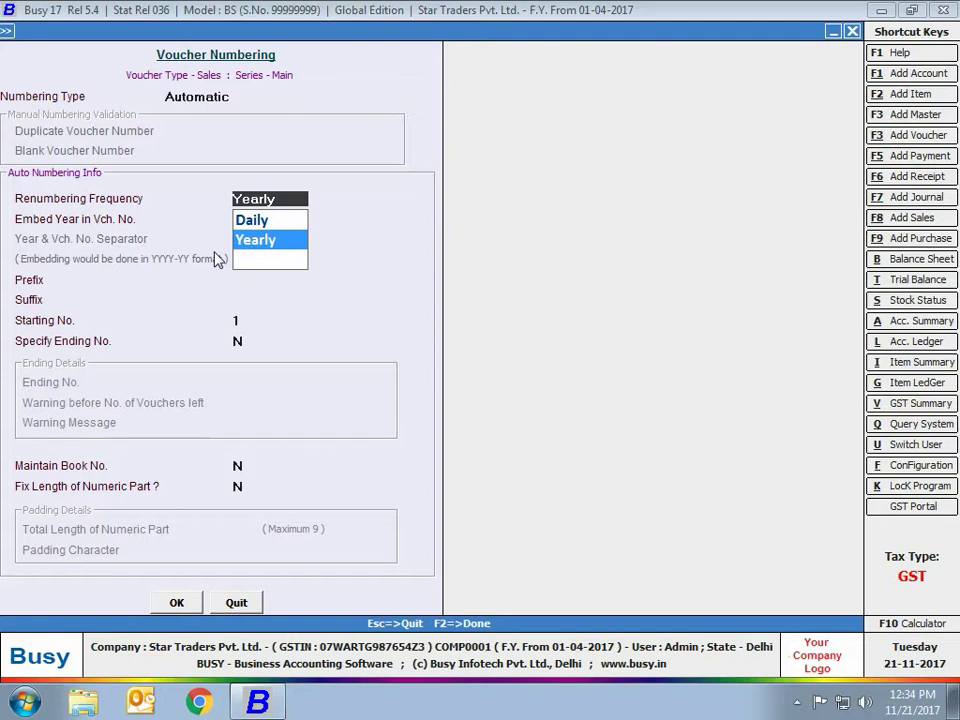
key(Return)
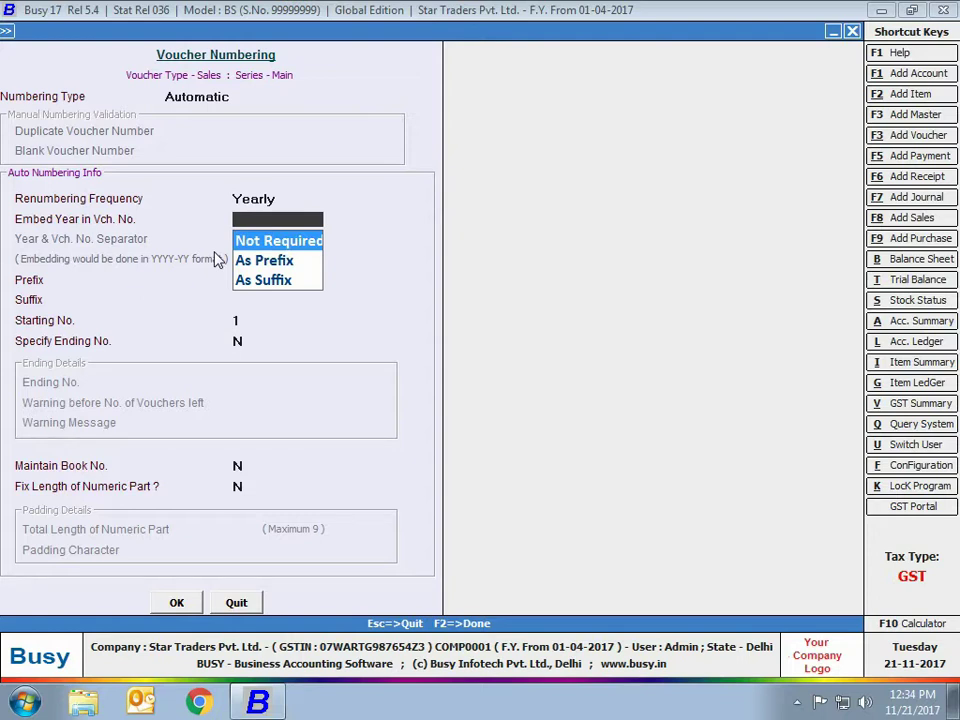
Step: Embed the year in the sales voucher number as a suffix, with "/" as the separator
key(Down)
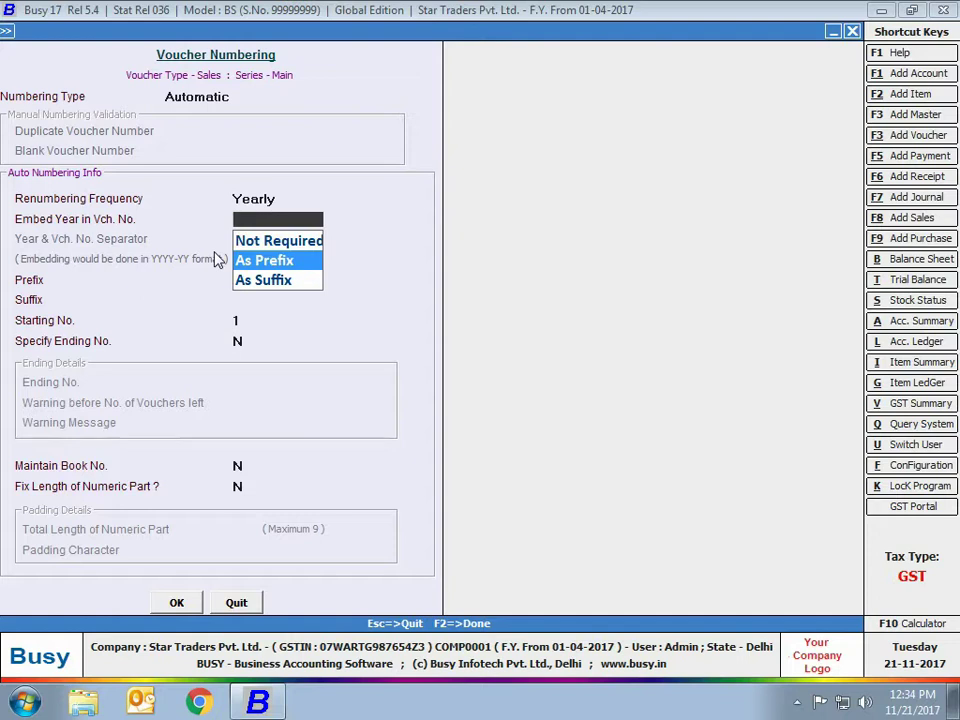
key(Down)
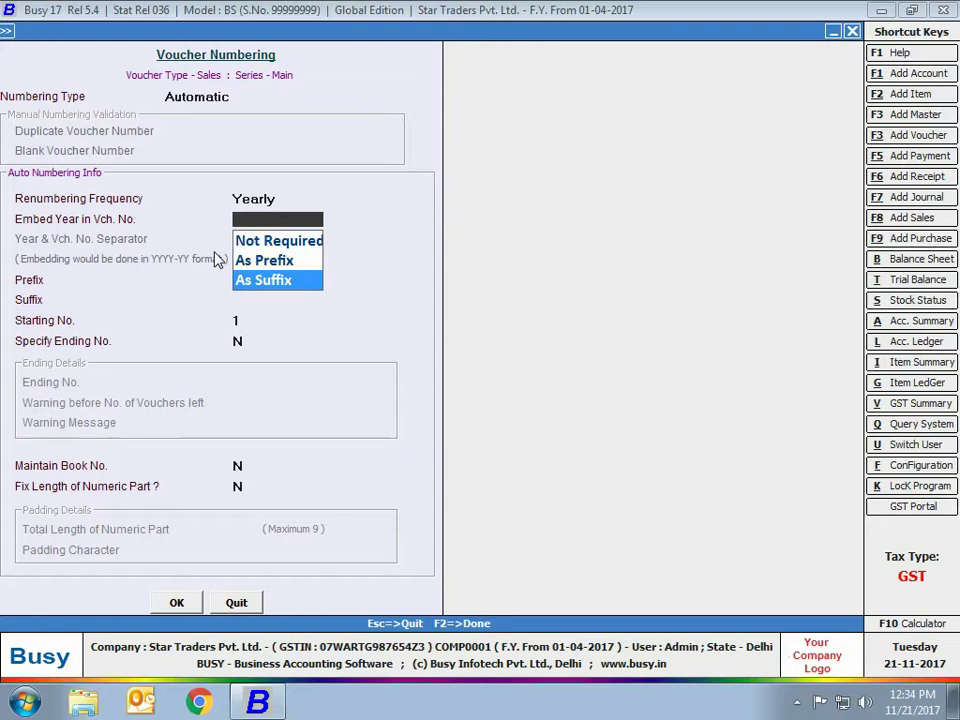
key(Return)
text(/)
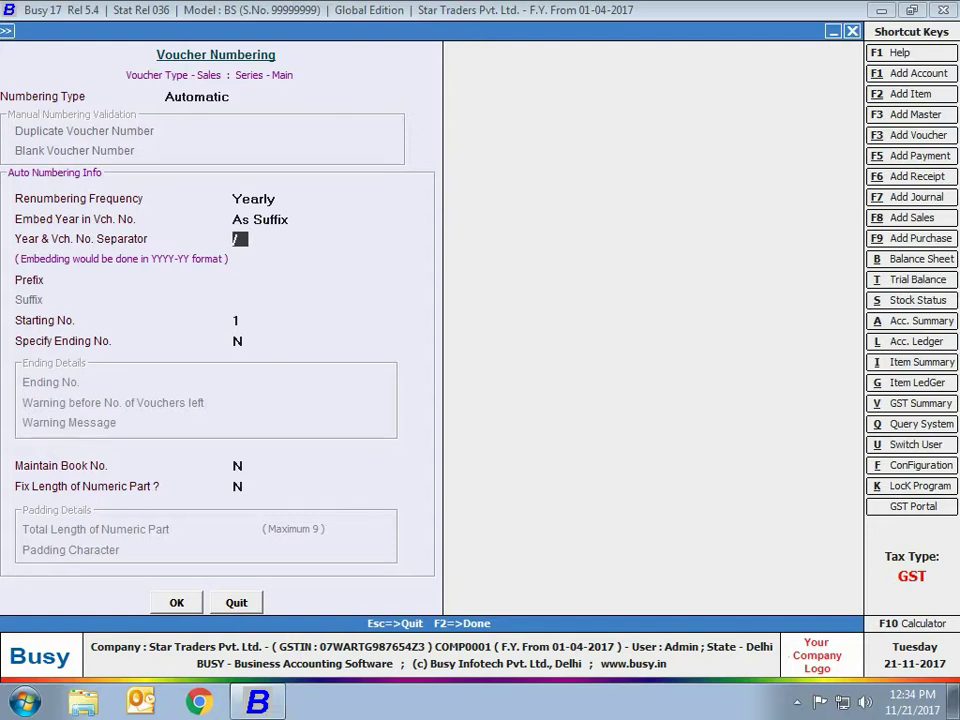
key(Return)
Step: Set the prefix to STPL/, keeping starting number 1 and leaving the ending number and book number options at N
text(STPL/)
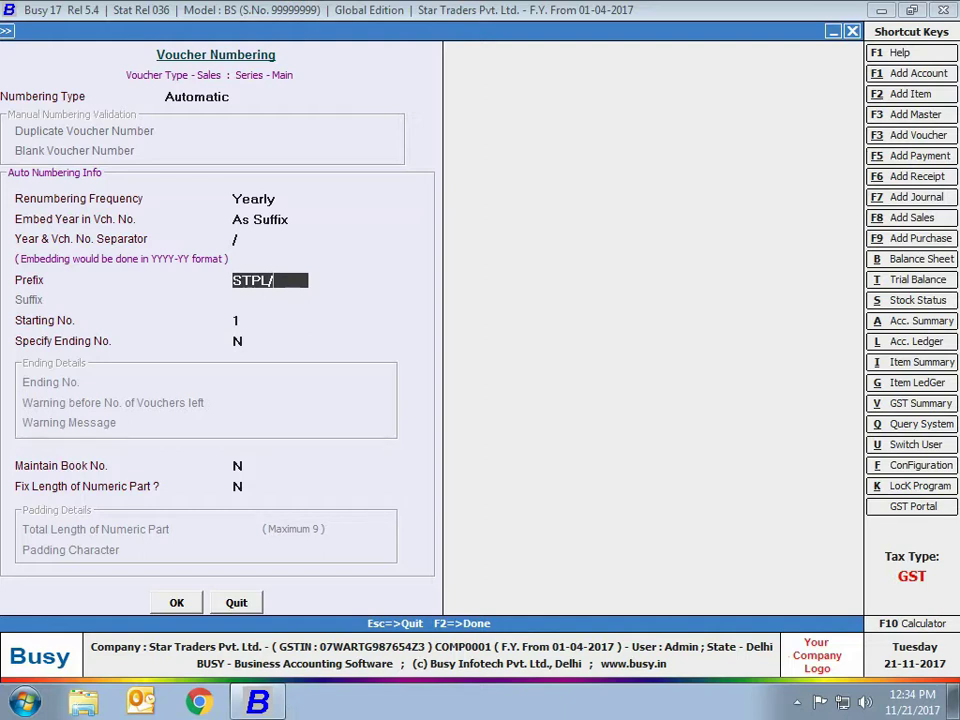
key(Return)
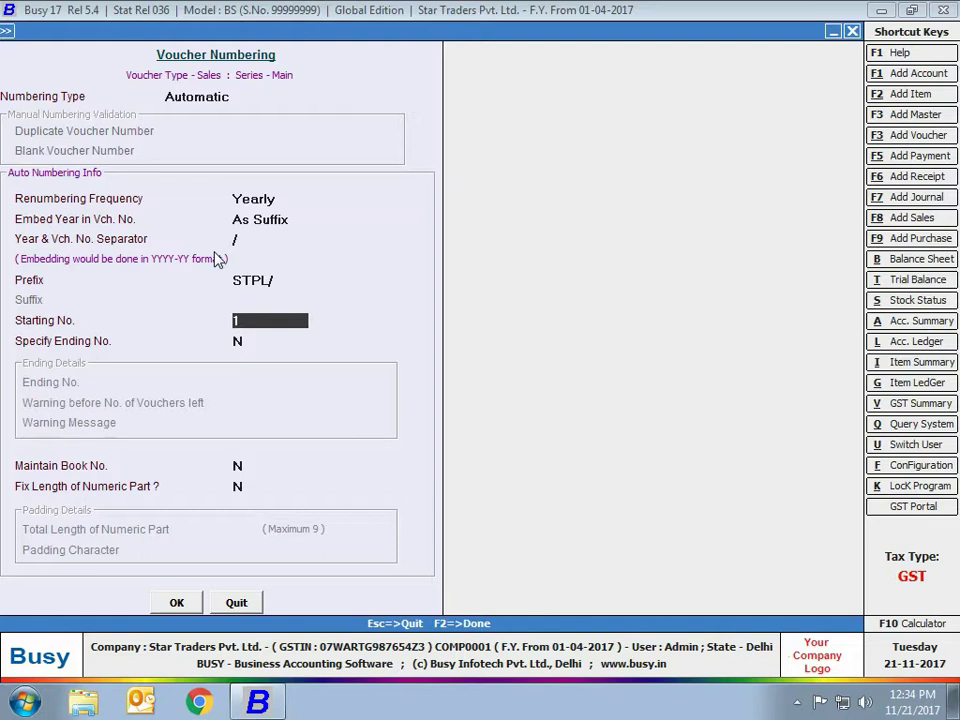
key(Return)
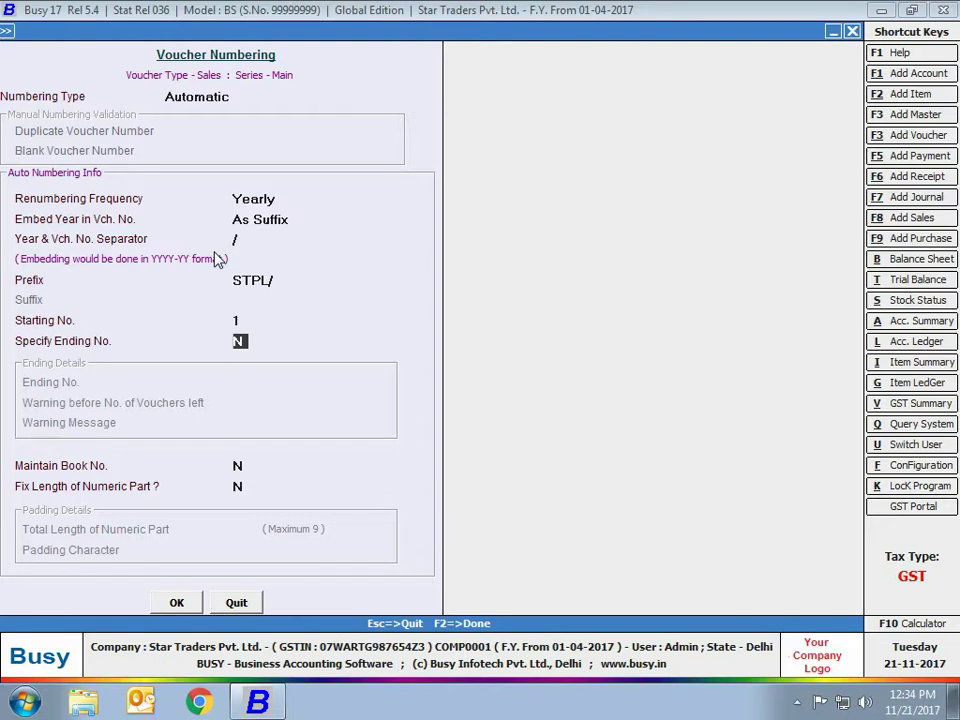
key(Return)
key(Return)
Step: Fix the length of the numeric part at 3 digits with 0 as the padding character
key(y)
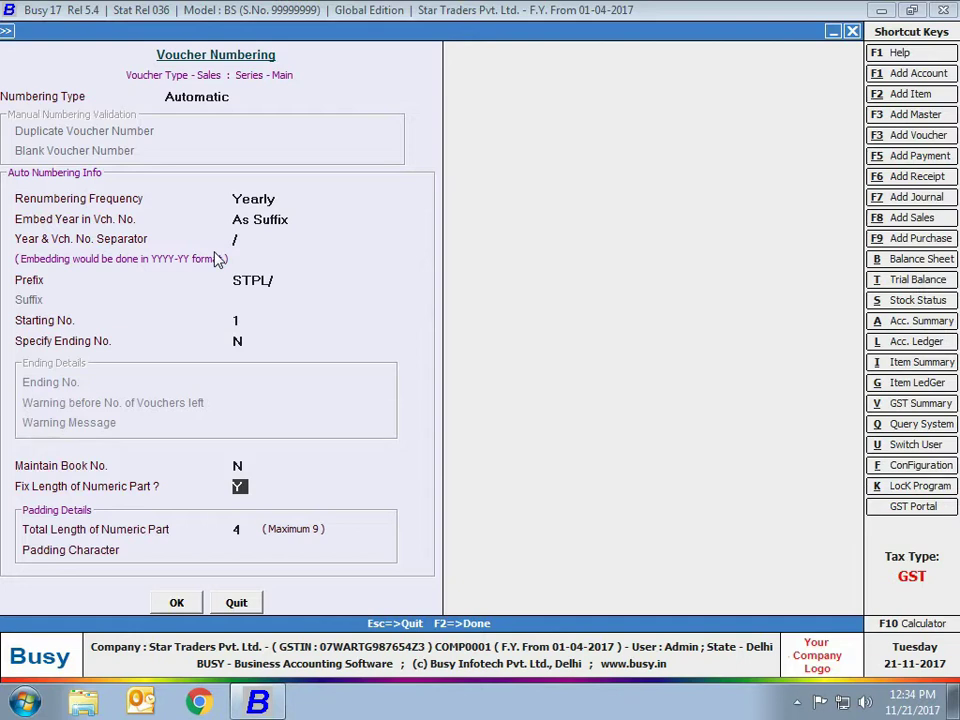
key(Return)
text(3)
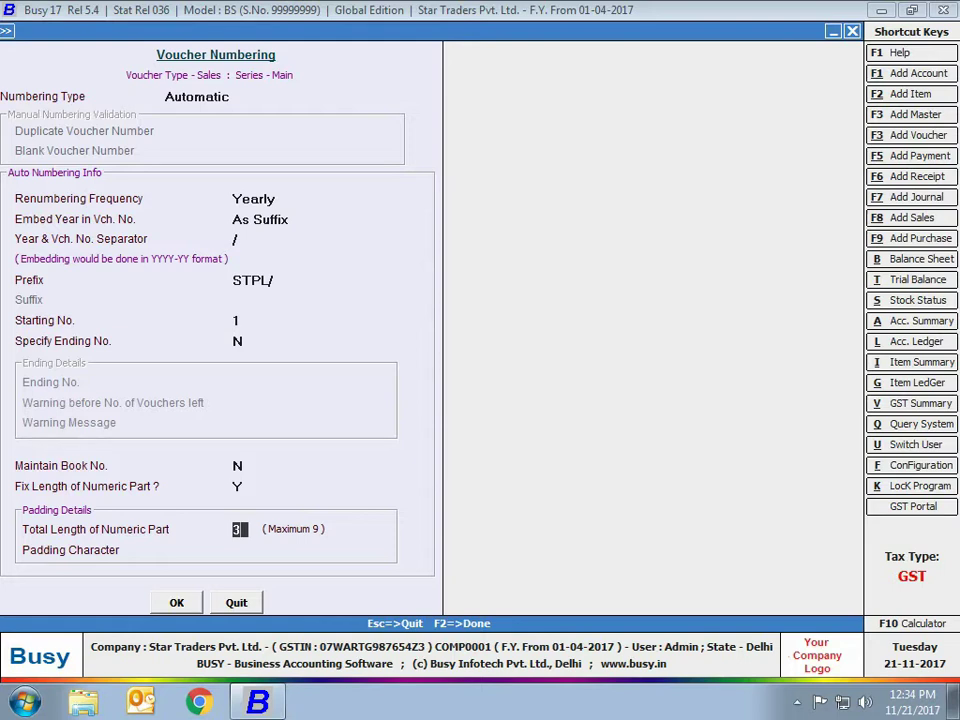
key(Return)
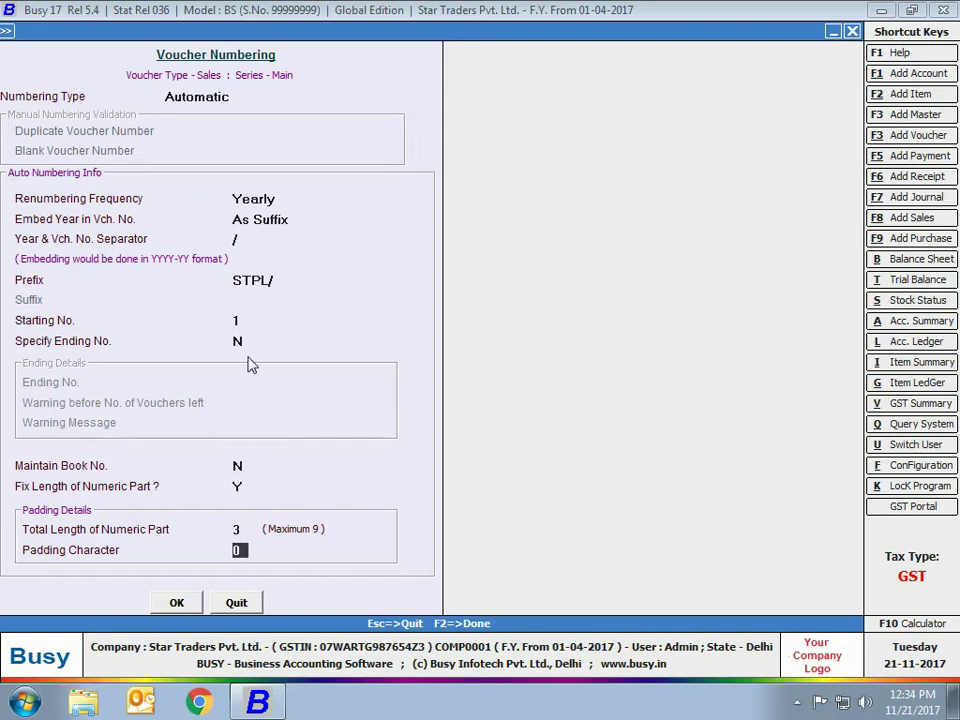
Step: Save the sales numbering settings and renumber all existing vouchers of the Main sales series
click(188, 603)
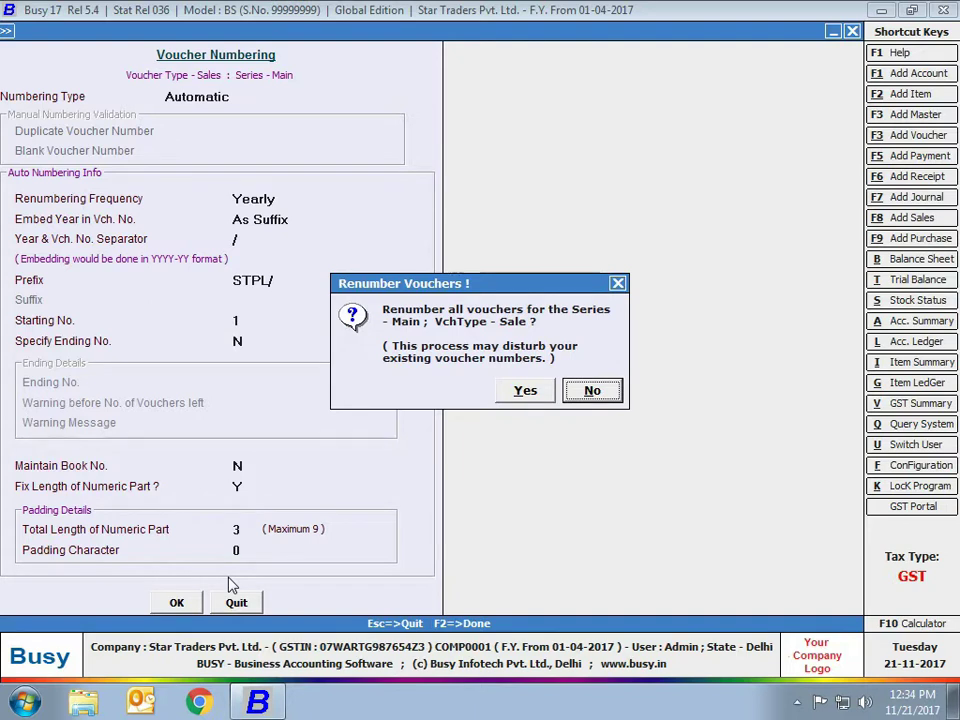
click(525, 398)
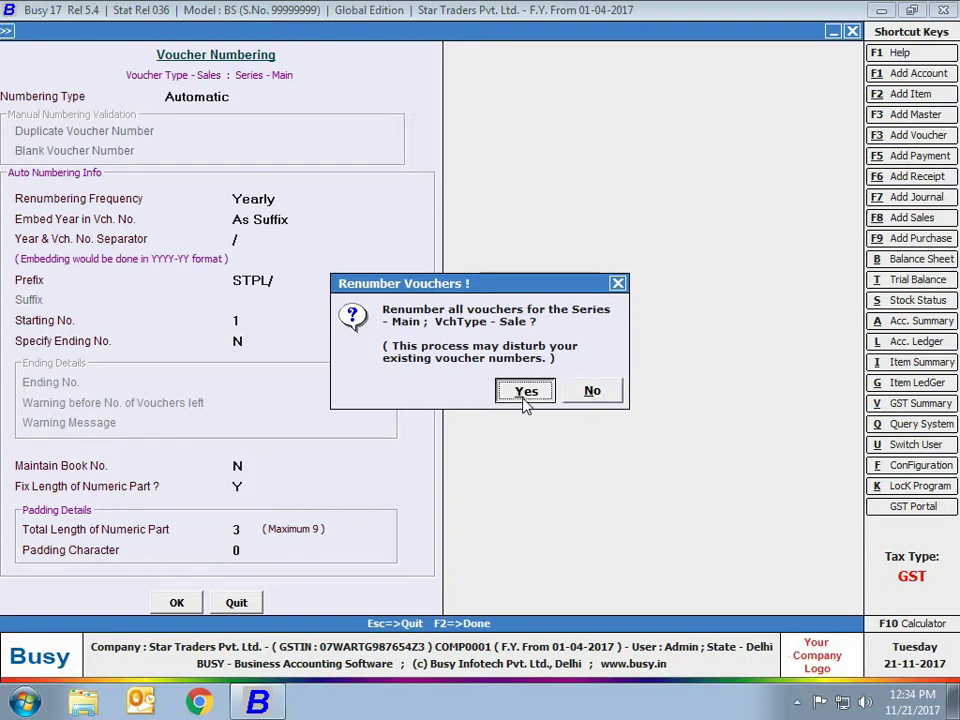
click(525, 396)
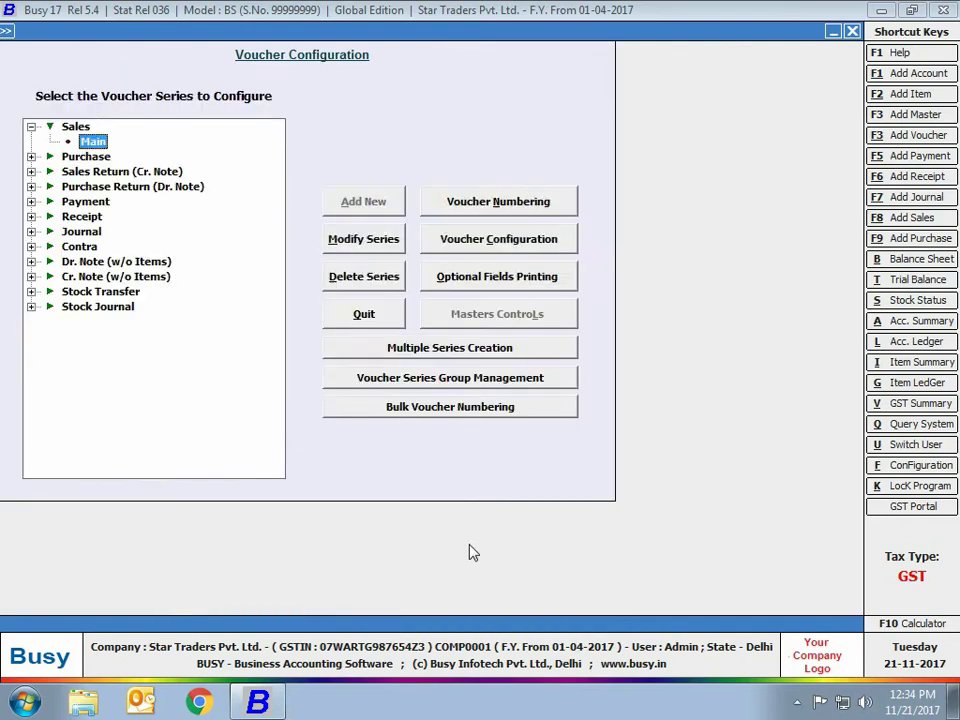
Step: Open voucher numbering for the Main purchase series and choose Manual as the numbering type
click(31, 127)
click(31, 141)
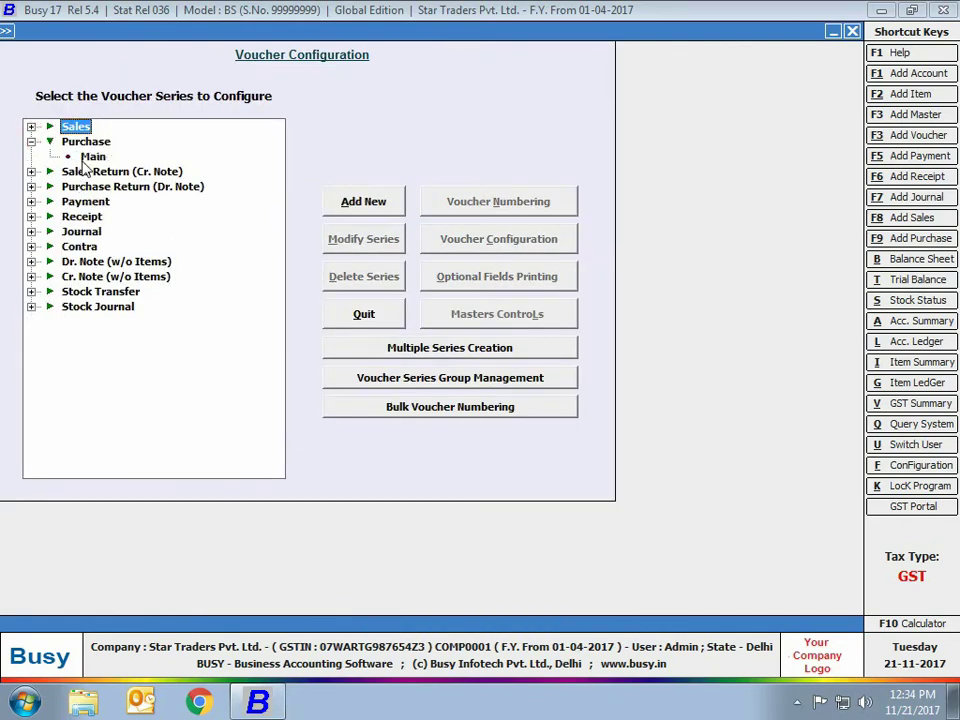
click(92, 156)
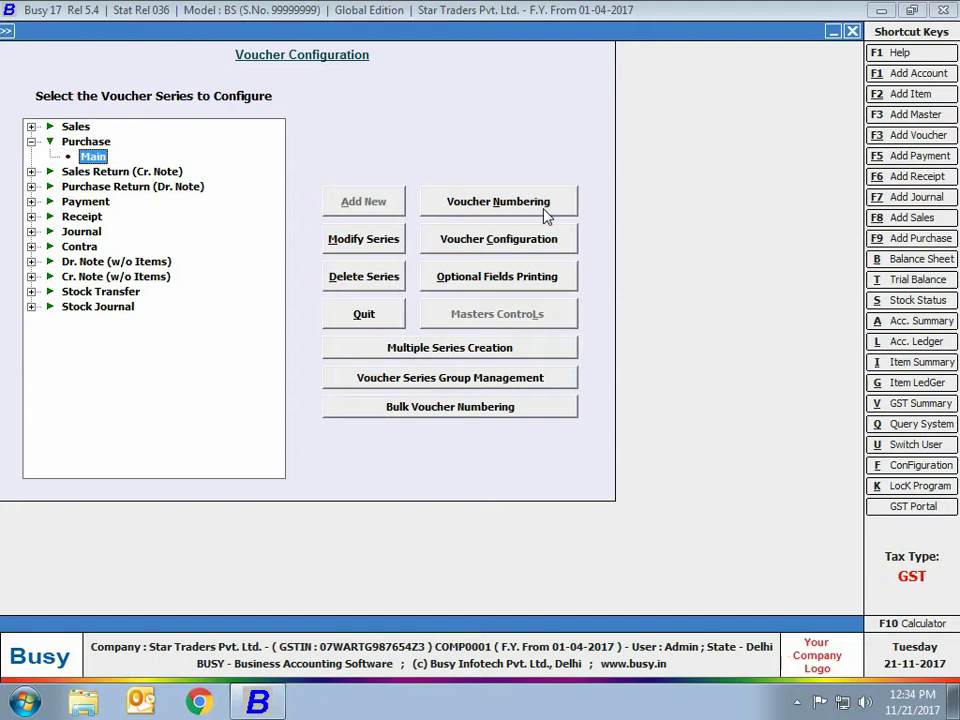
click(546, 210)
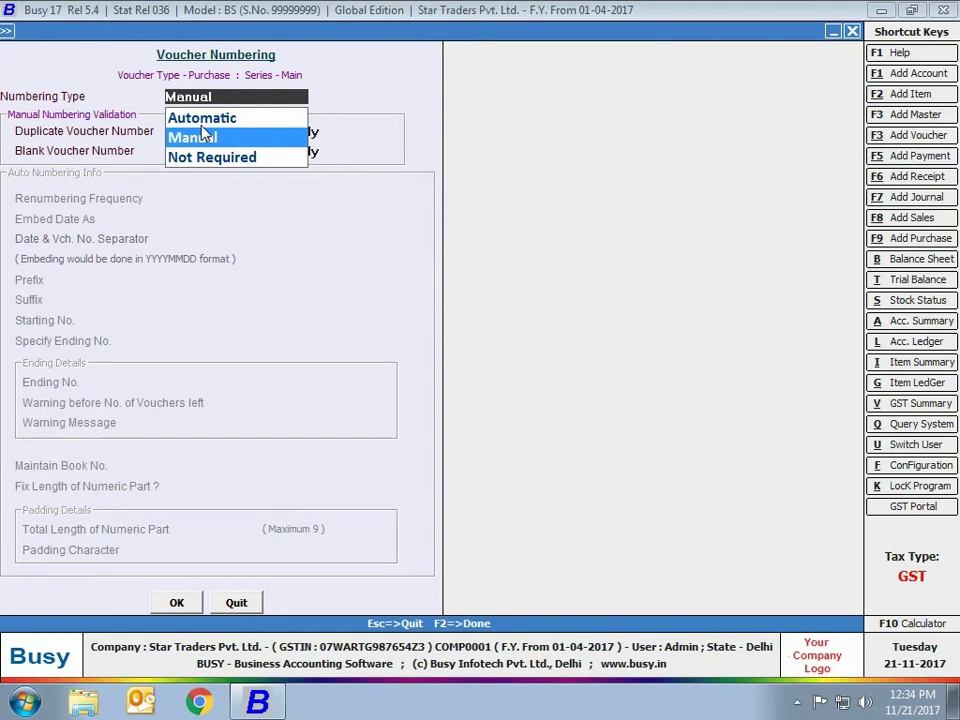
click(203, 135)
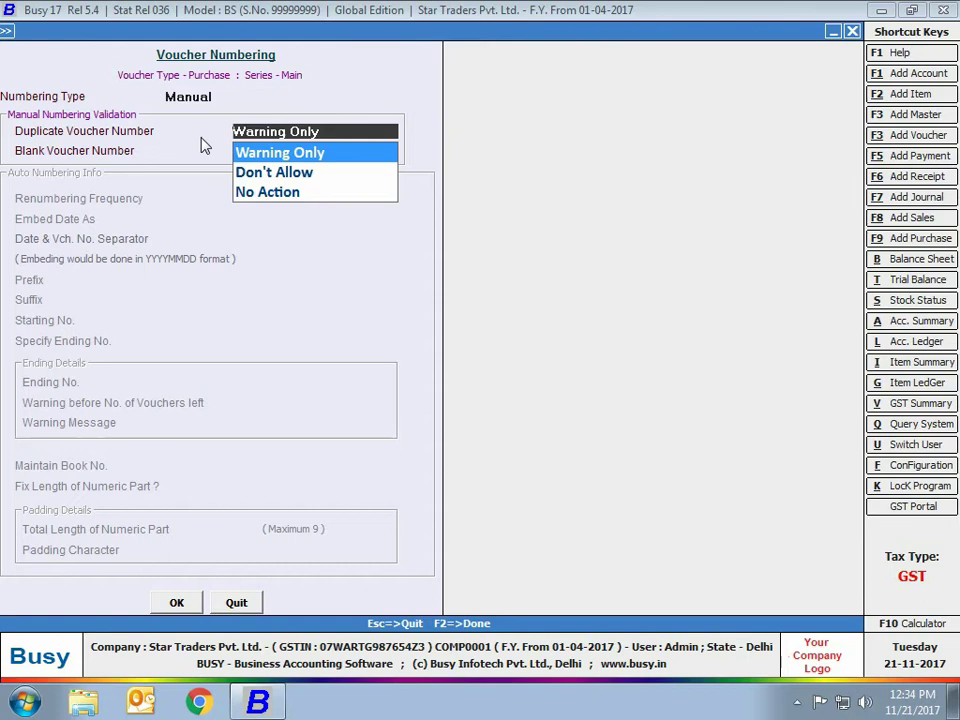
Step: Set both duplicate and blank purchase voucher numbers to Don't Allow and save the numbering settings
key(Down)
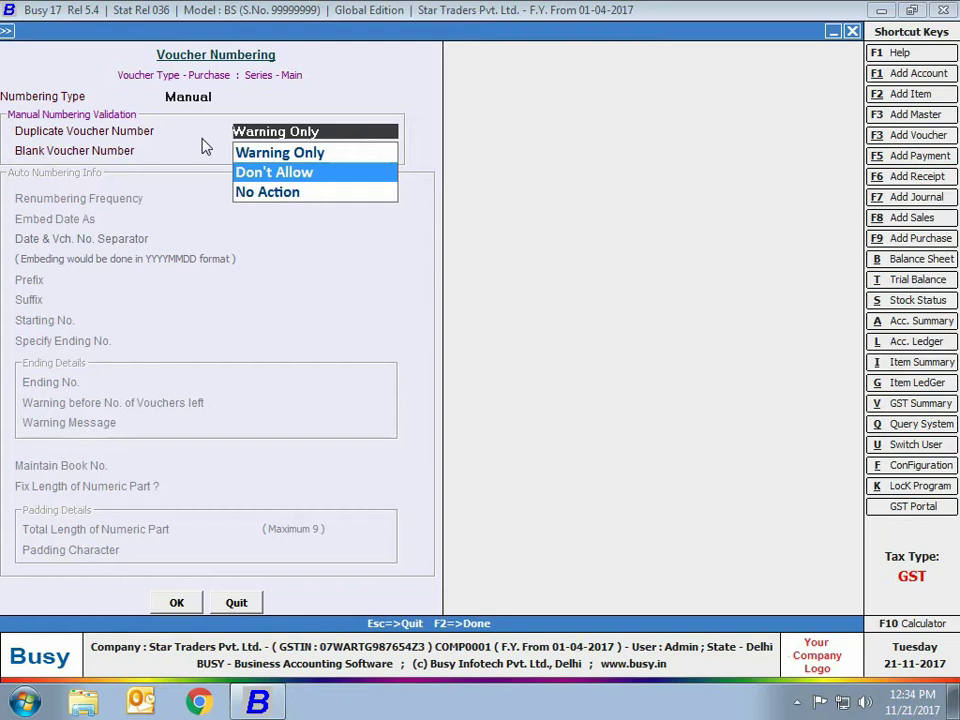
key(Return)
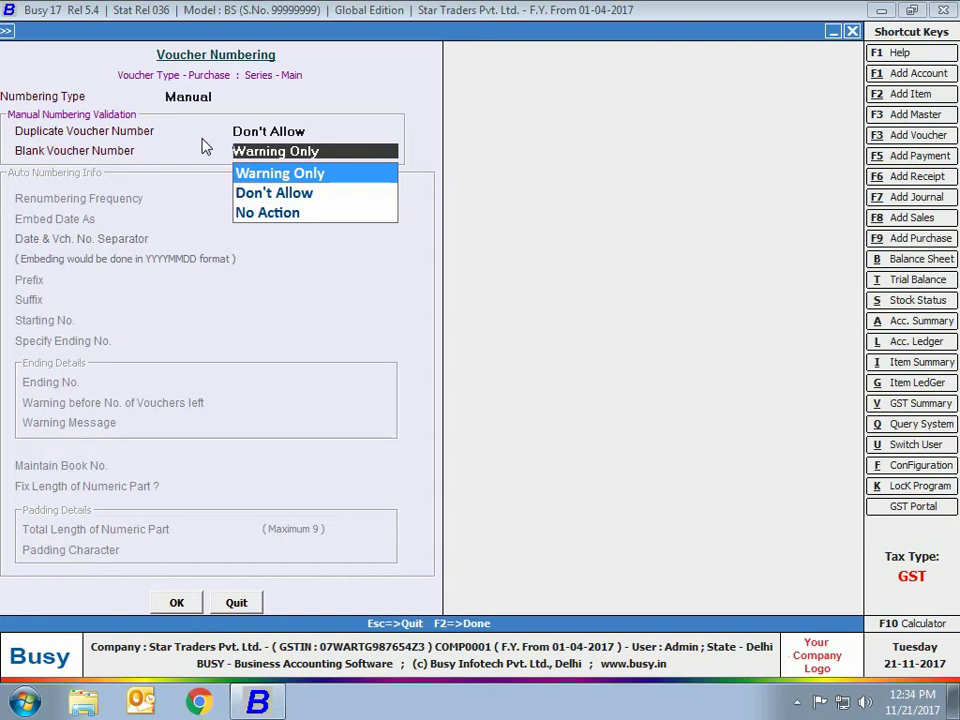
key(Down)
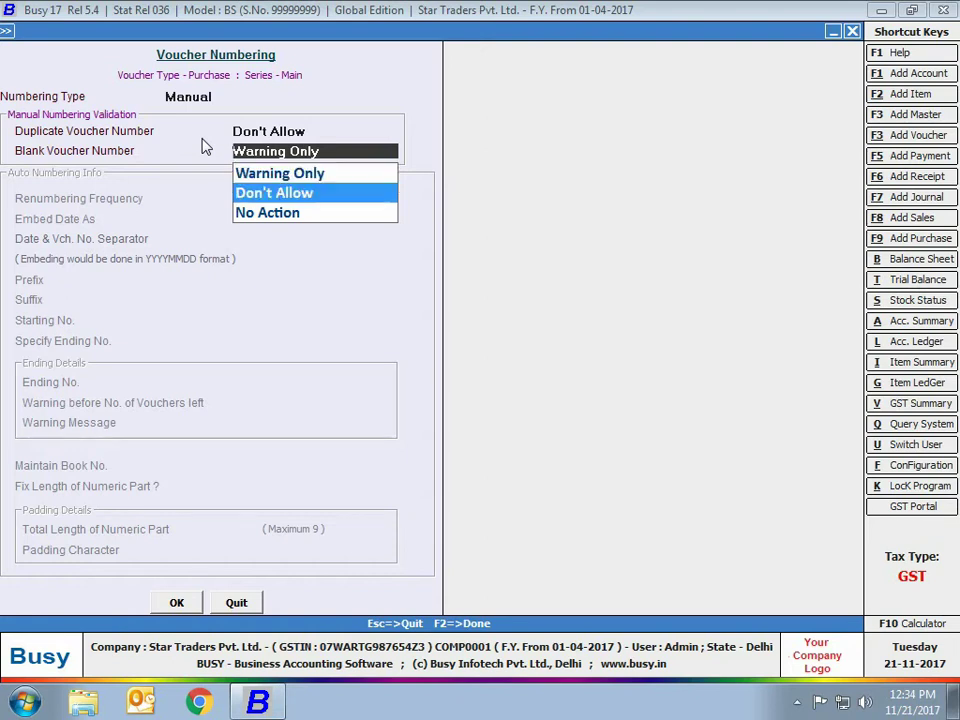
key(Return)
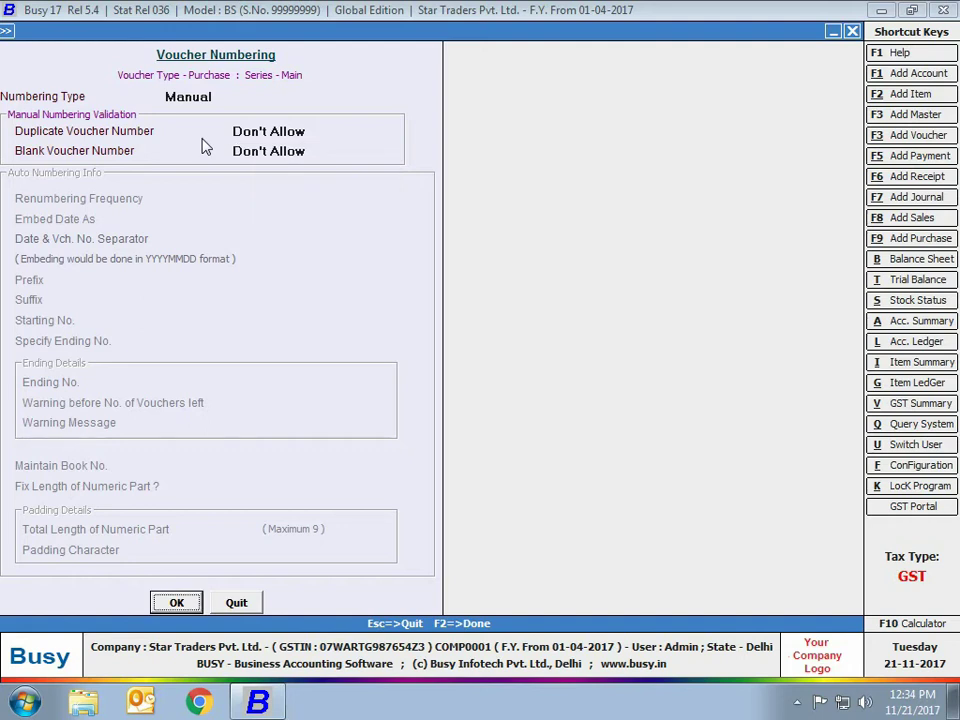
click(180, 602)
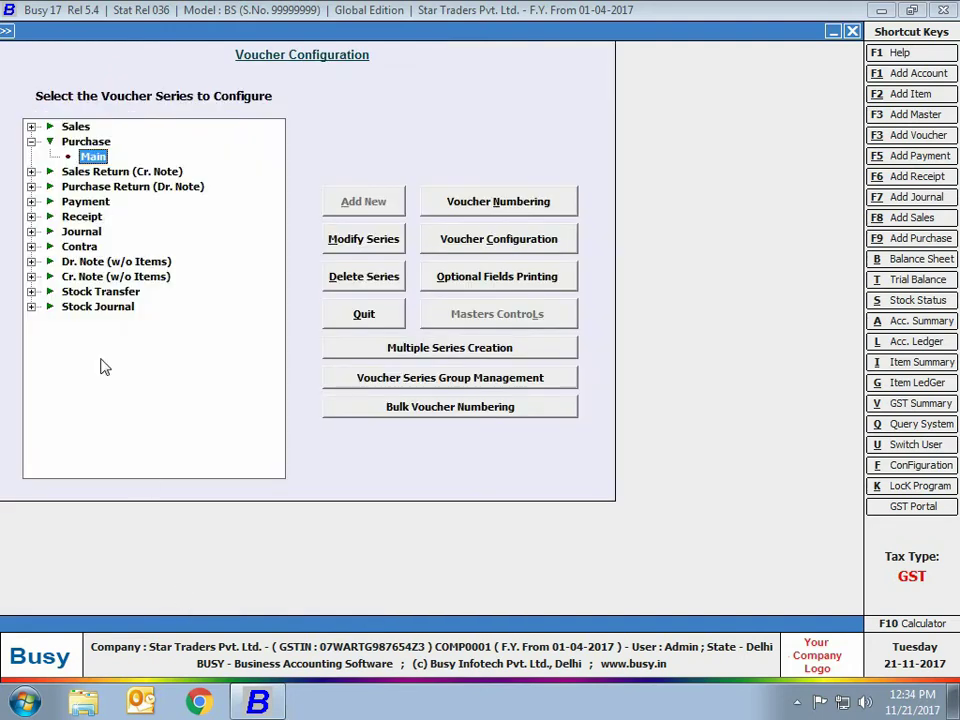
Step: Set the Main journal series' numbering type to Not Required, save it and clear its existing voucher numbers
click(30, 141)
click(31, 216)
click(92, 249)
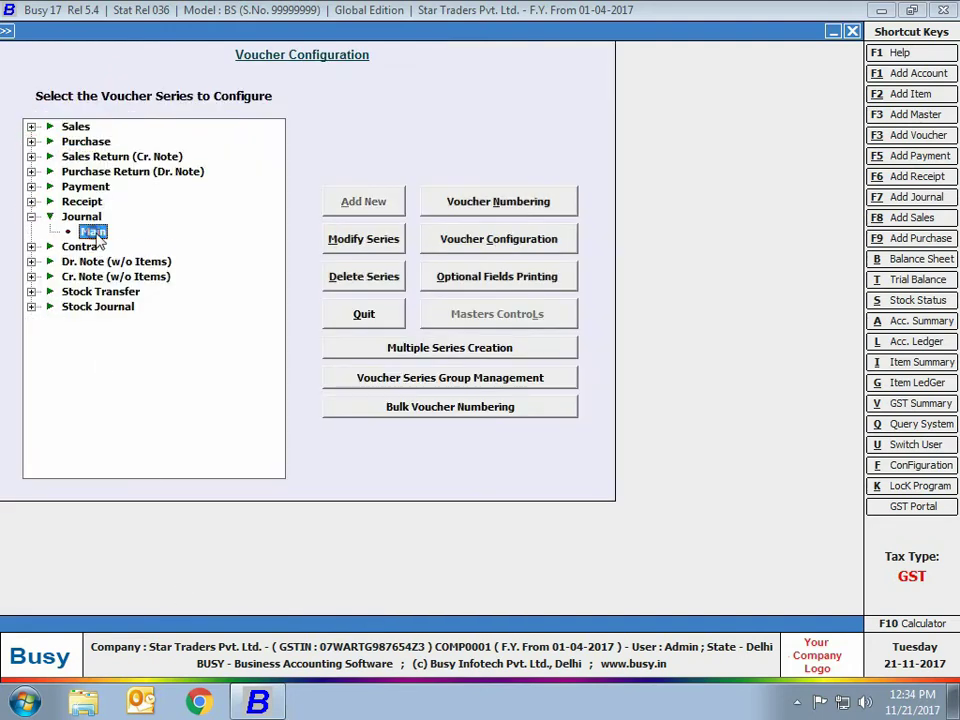
click(510, 202)
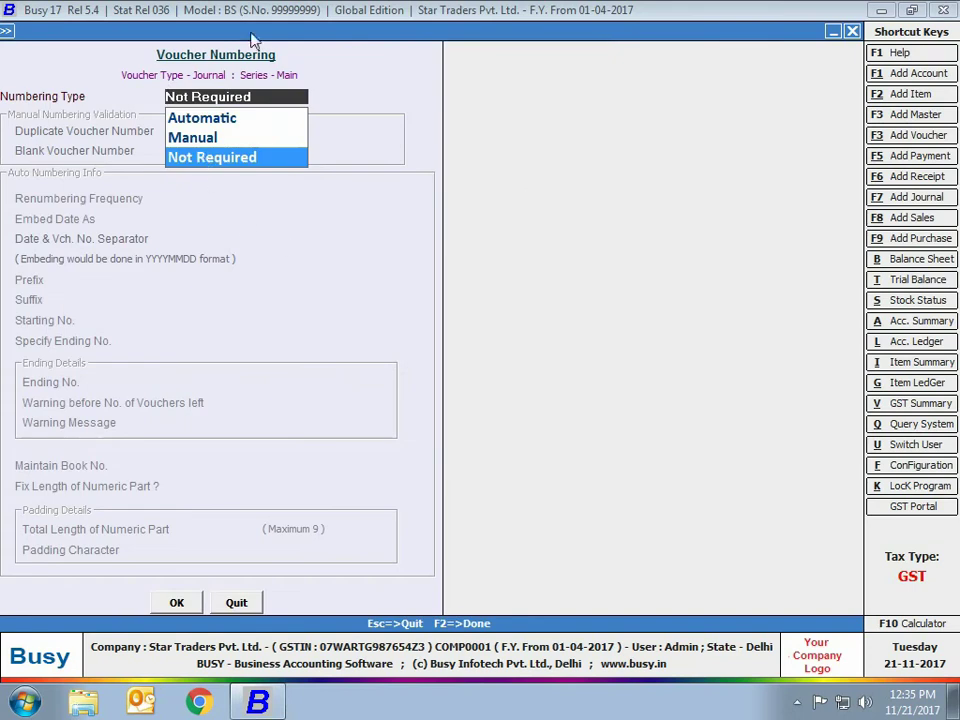
click(190, 160)
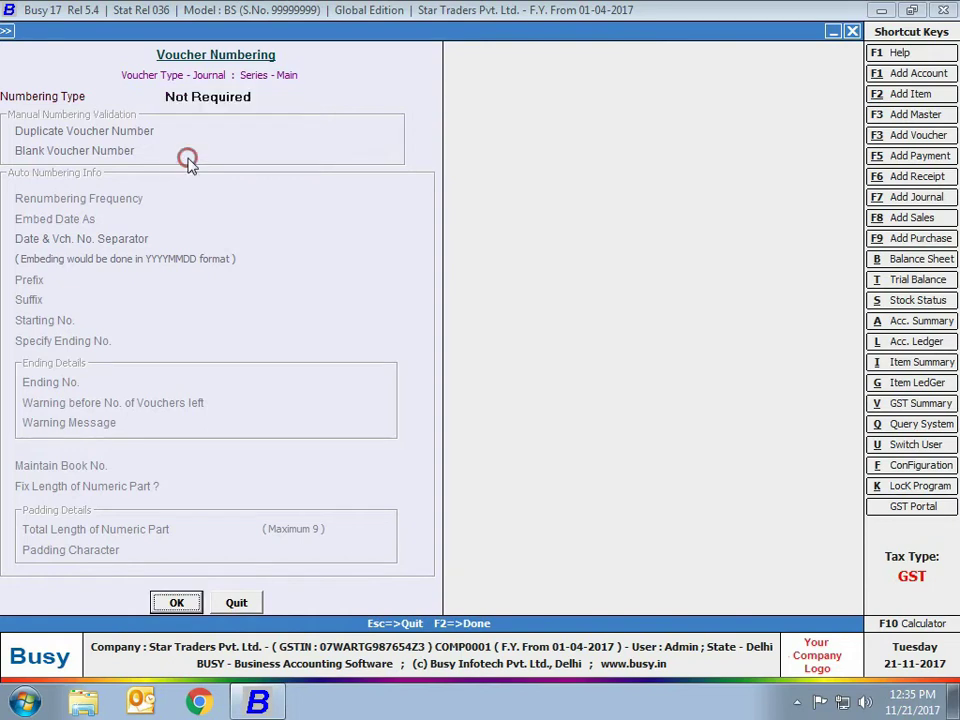
click(194, 601)
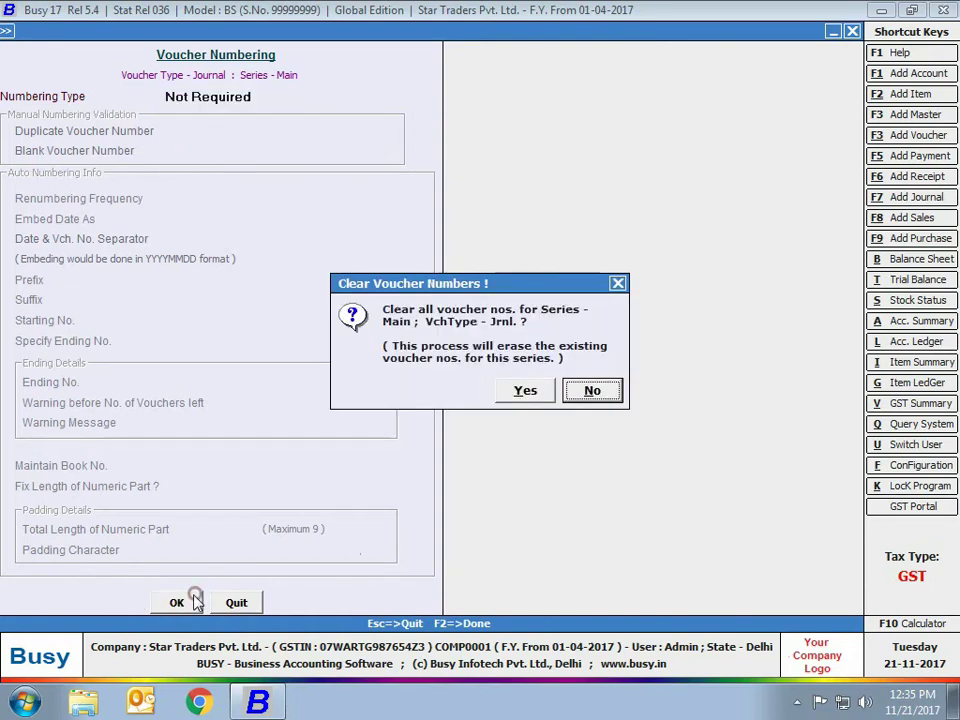
click(525, 391)
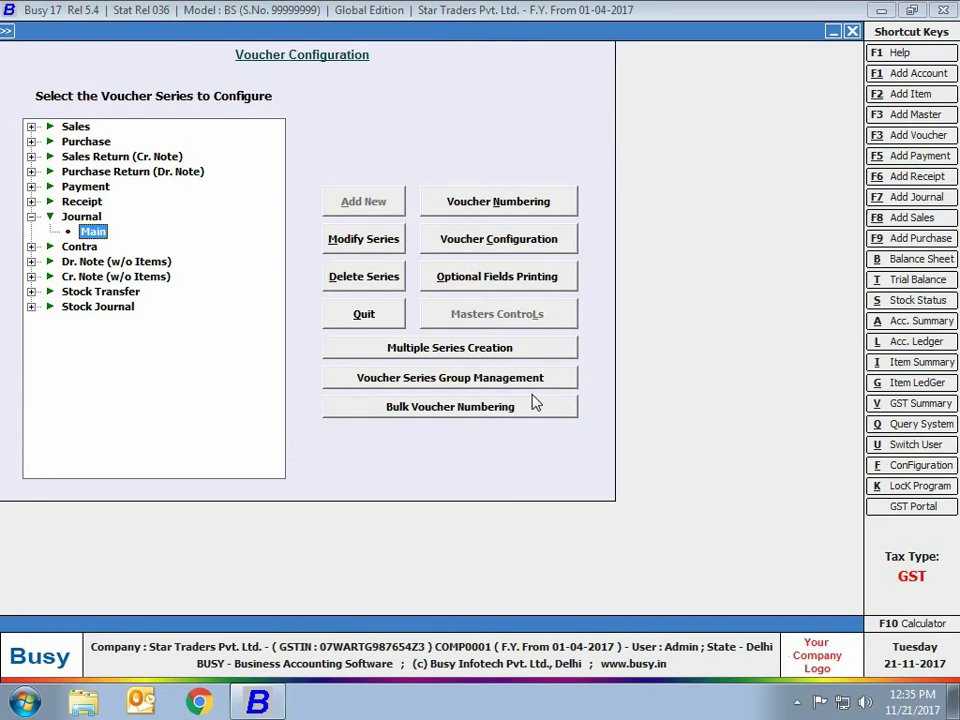
Step: Leave the configuration and start a new sales voucher in the Main series dated 01-07-2017
key(Escape)
key(Escape)
key(Escape)
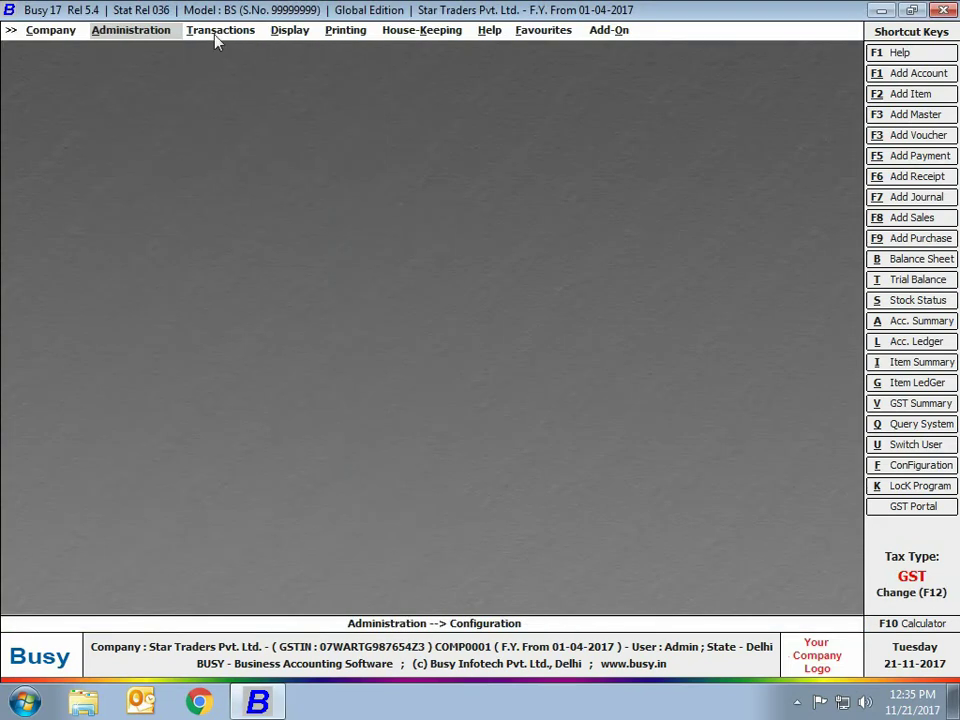
click(217, 34)
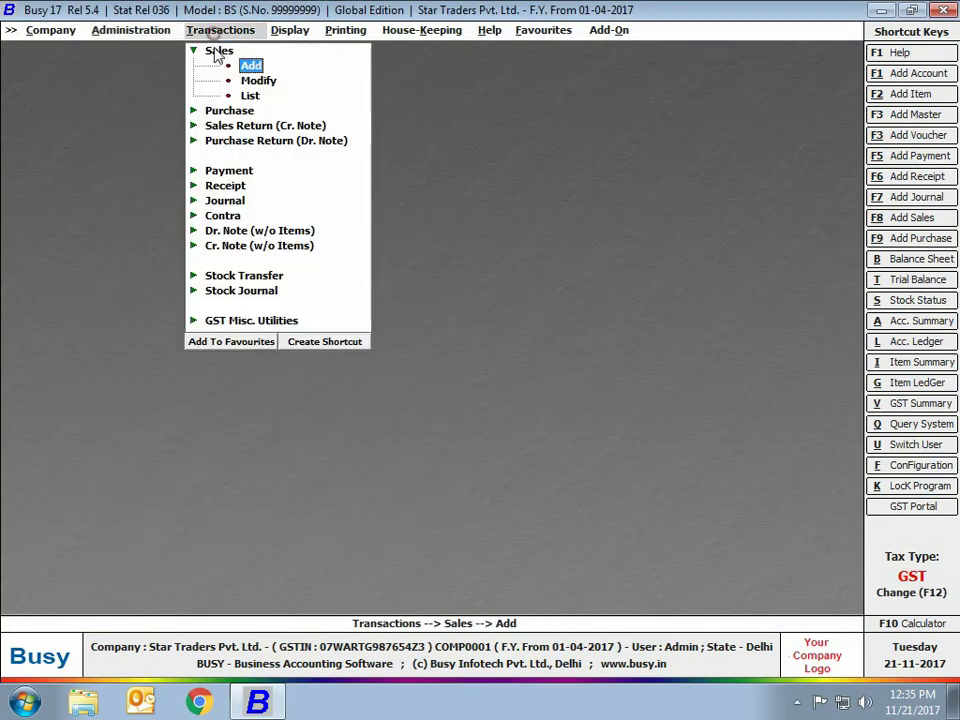
click(248, 66)
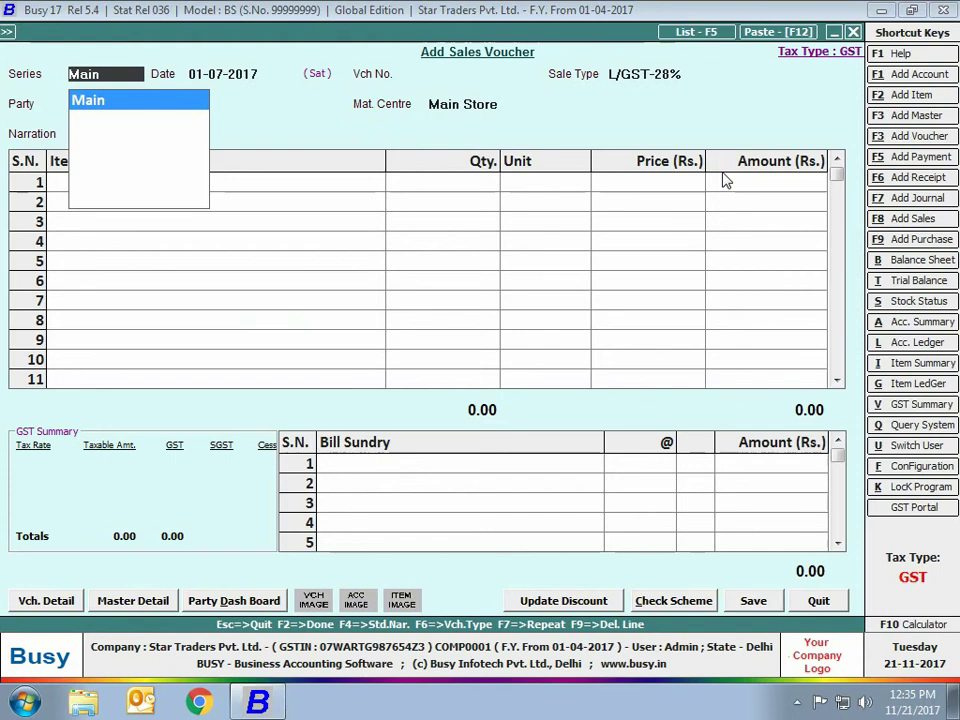
key(Return)
key(Return)
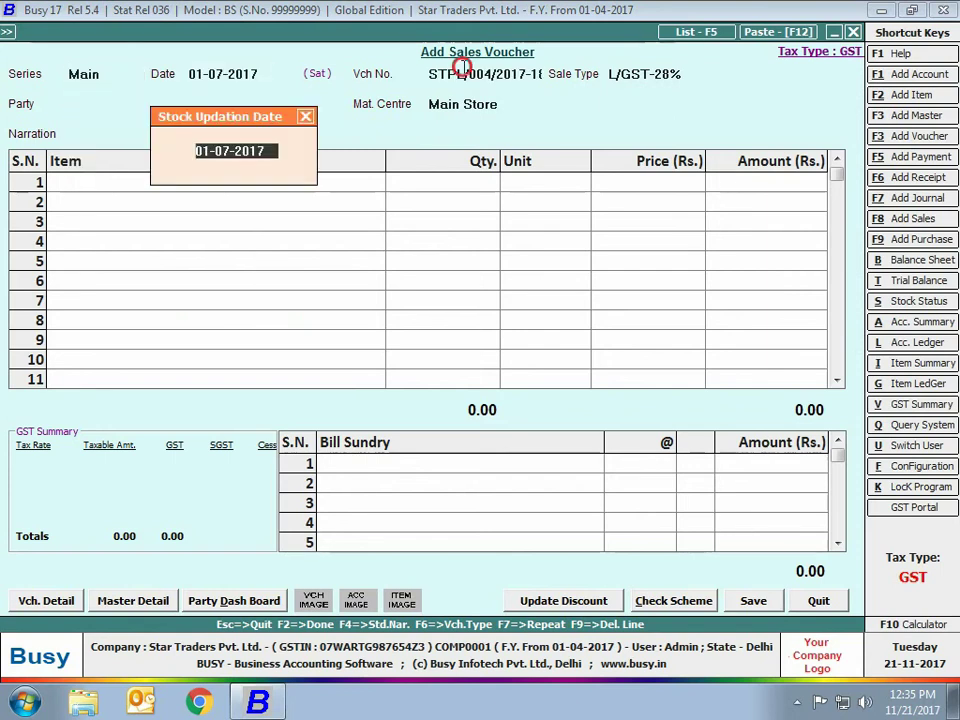
Step: Accept 01-07-2017 as the stock updation date and inspect the automatic voucher number of the new sales voucher
key(Return)
key(Escape)
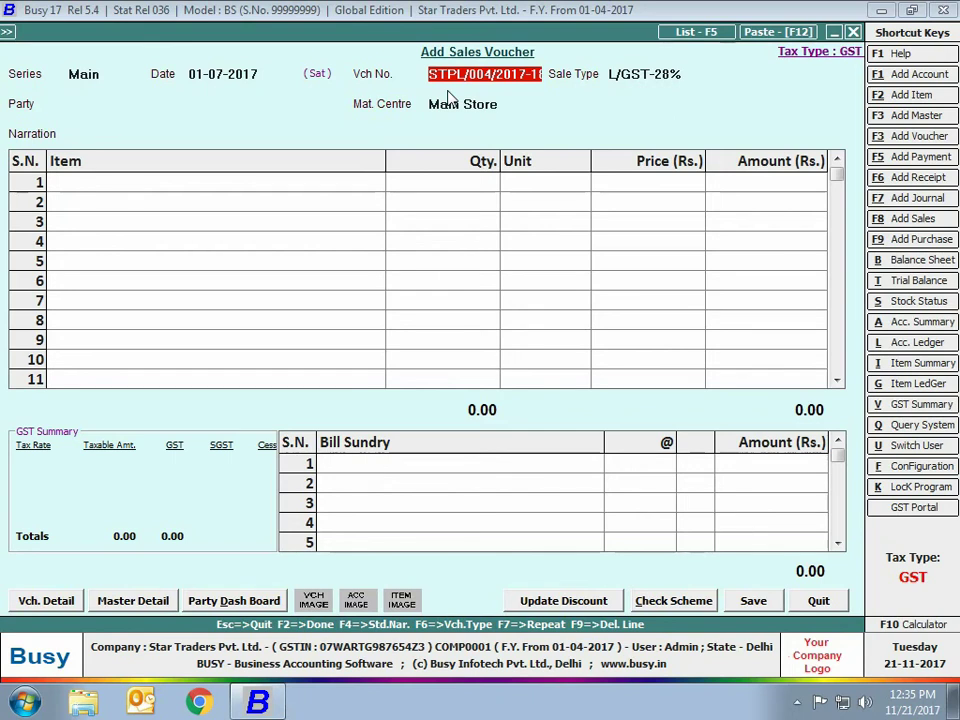
drag(452, 75, 613, 62)
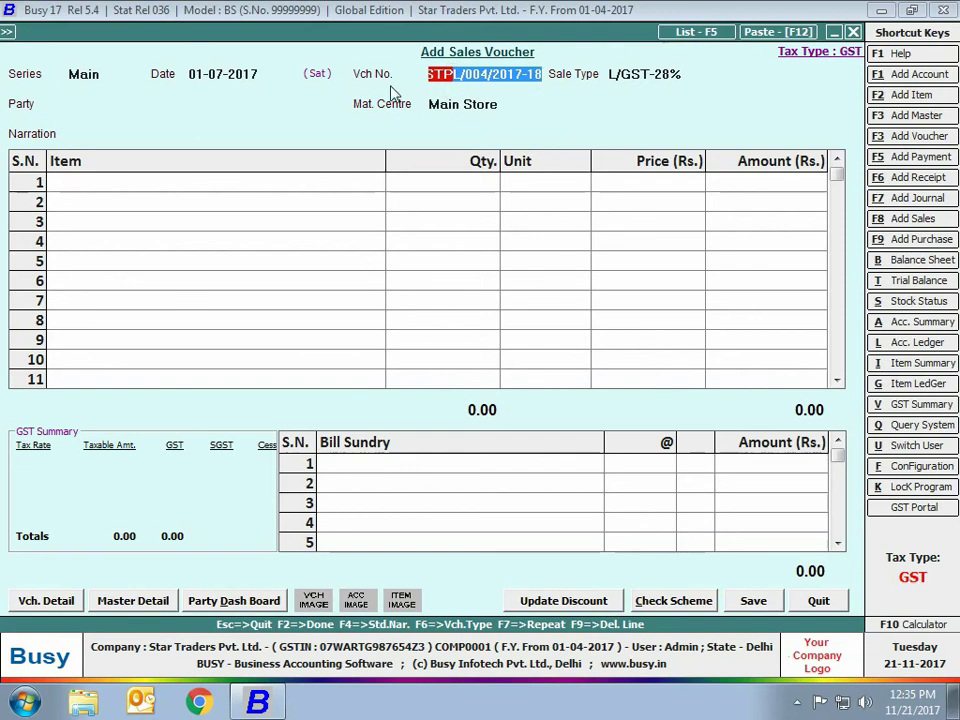
Step: List the Main series sales vouchers and check the numbers of the existing vouchers, opening the first one to read its full number
click(690, 32)
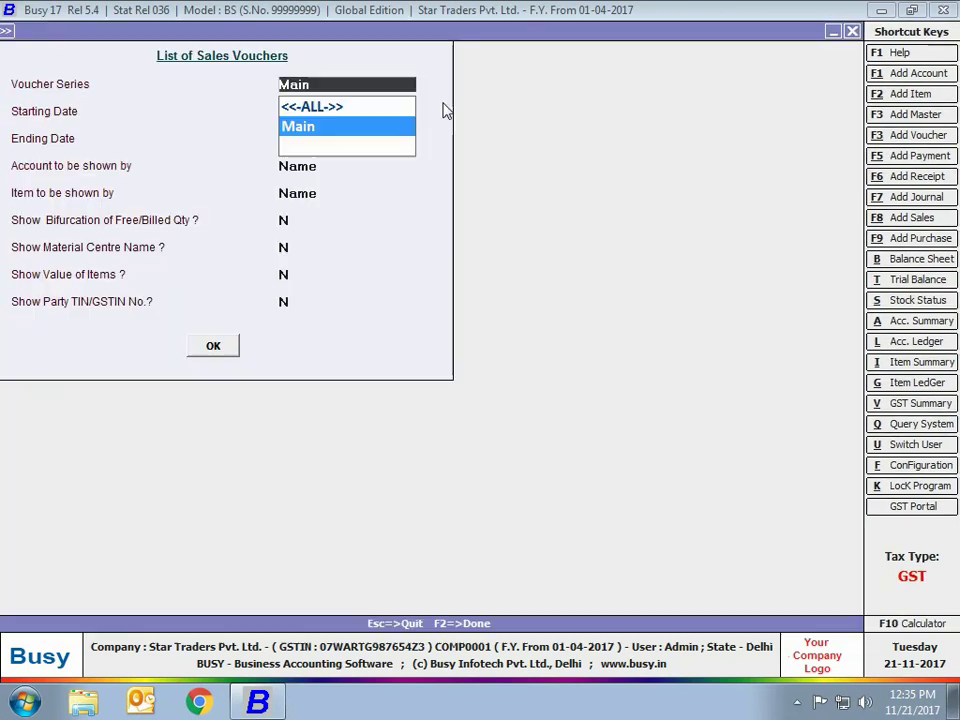
click(213, 346)
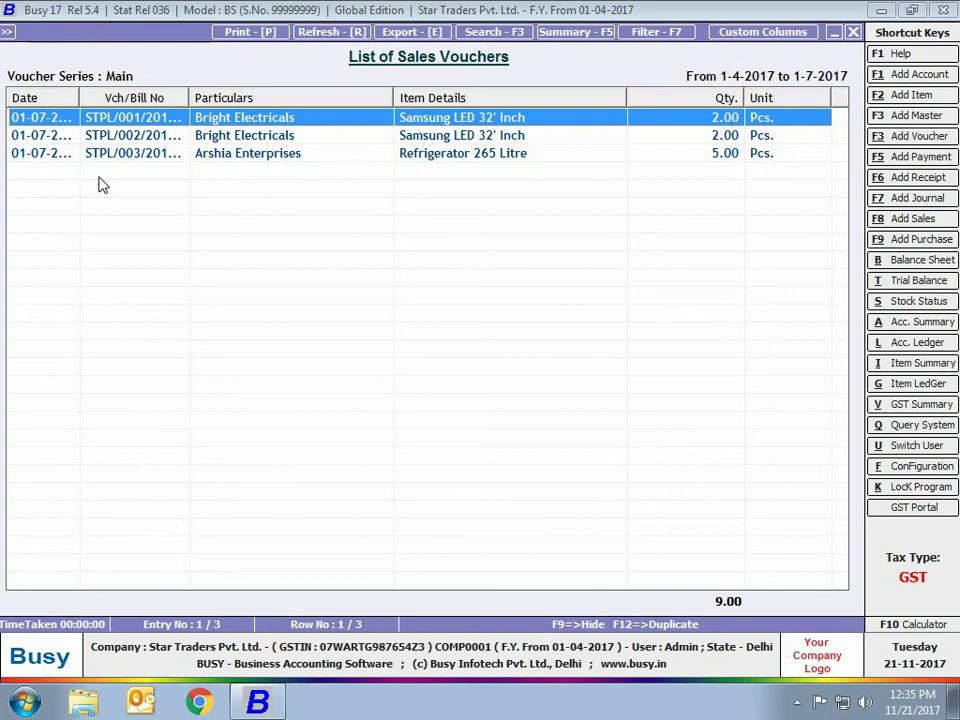
double_click(135, 121)
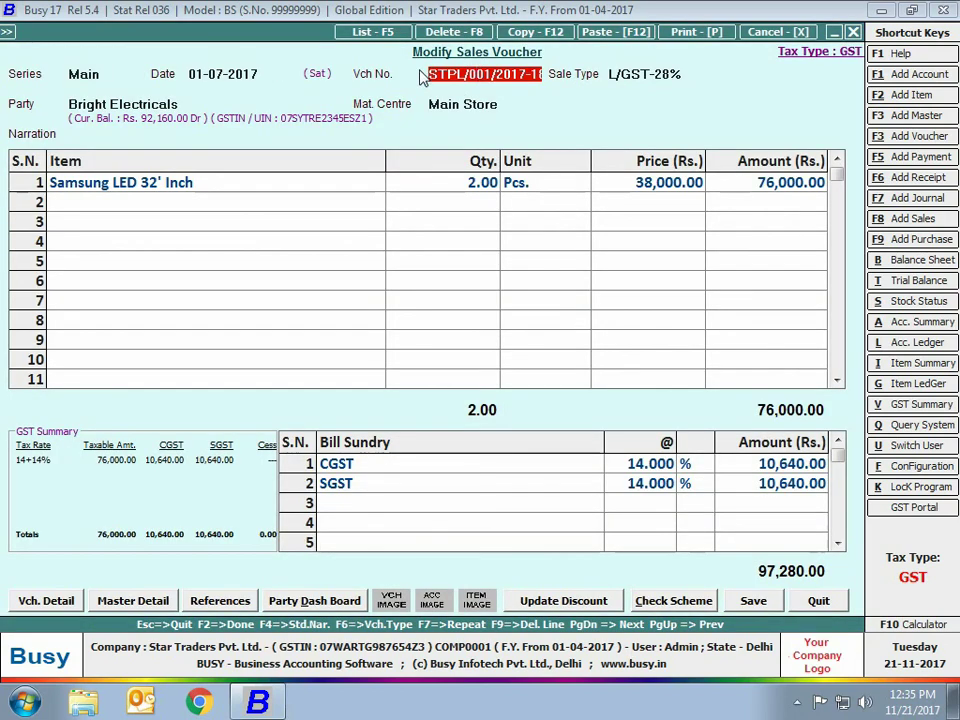
key(Escape)
click(150, 135)
click(152, 153)
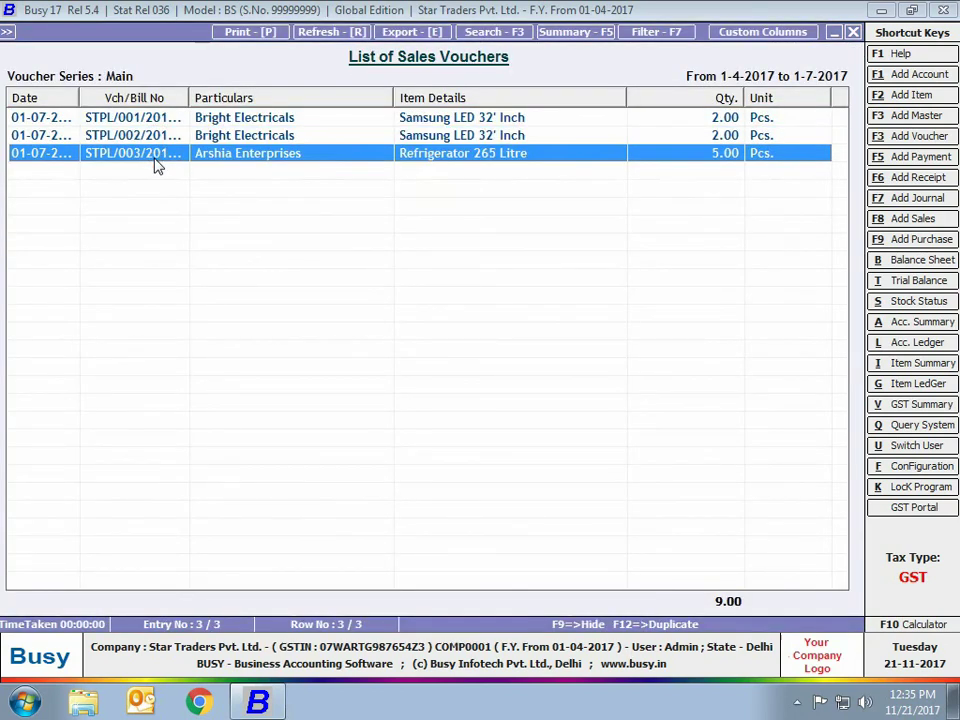
Step: Return to the new sales voucher, recheck its voucher number and leave it without saving
key(Escape)
key(F8)
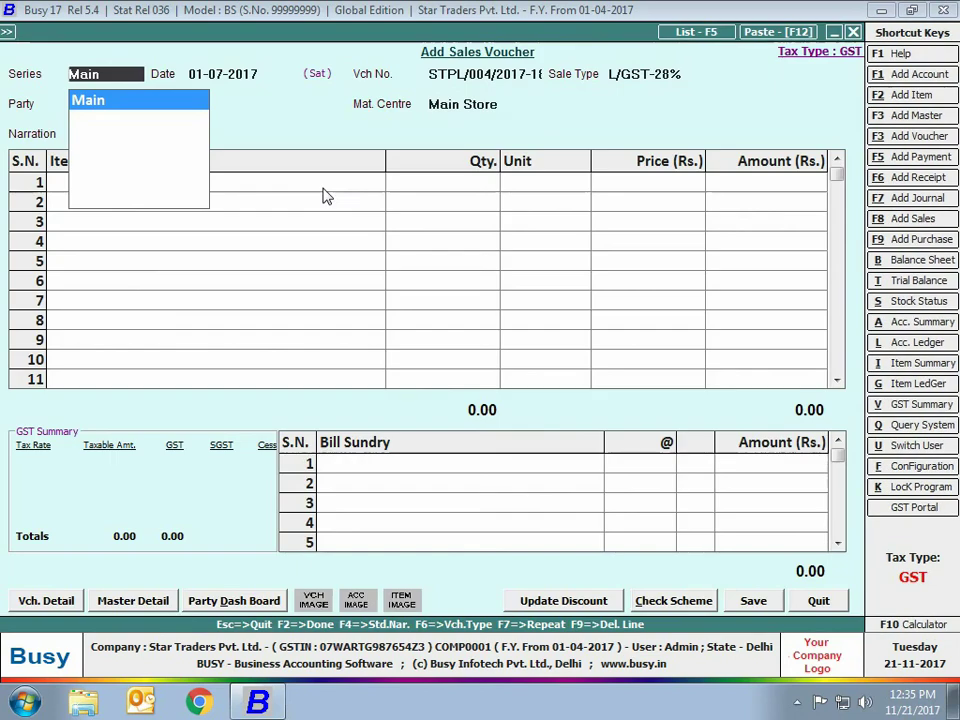
click(495, 77)
key(Escape)
key(Return)
key(Escape)
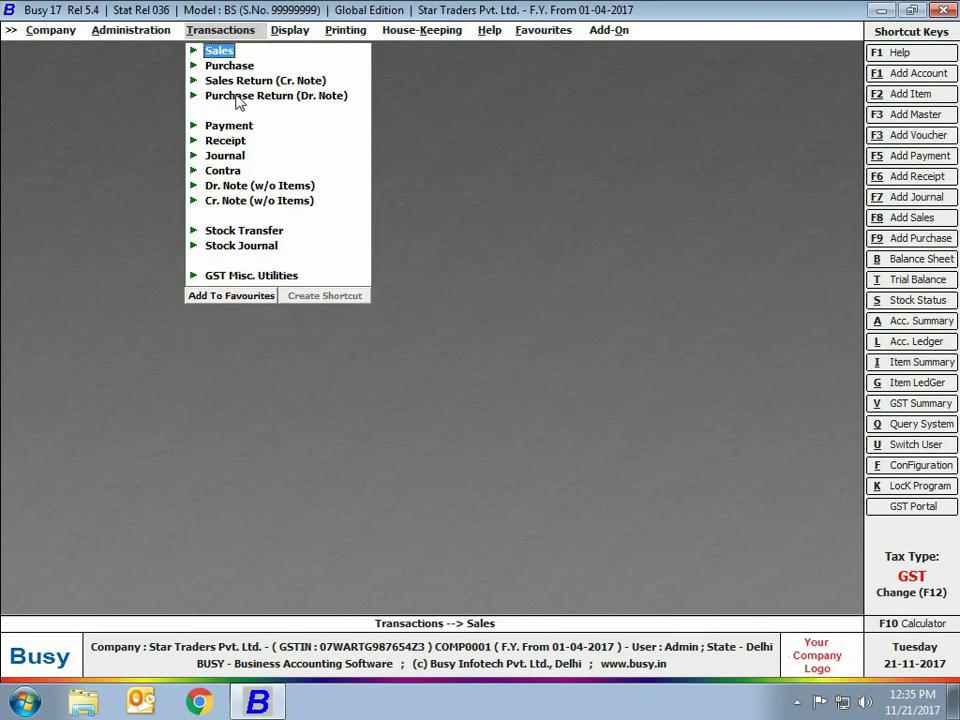
Step: Start a new purchase voucher in the Main series dated 01-07-2017 with the same stock updation date
click(220, 66)
click(246, 80)
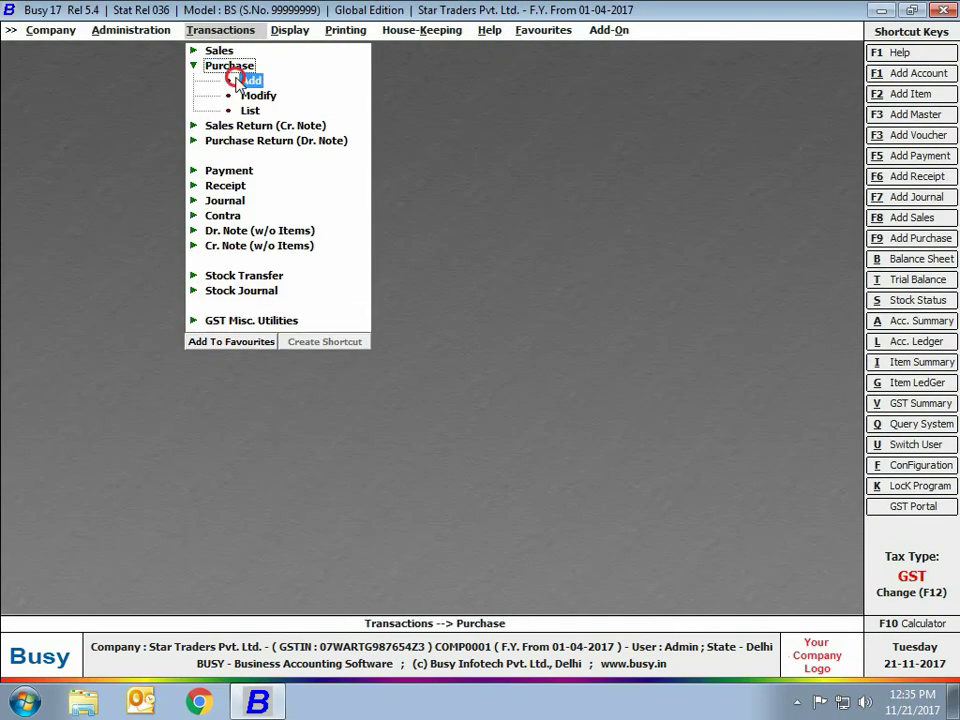
key(Return)
text(1-7)
key(Return)
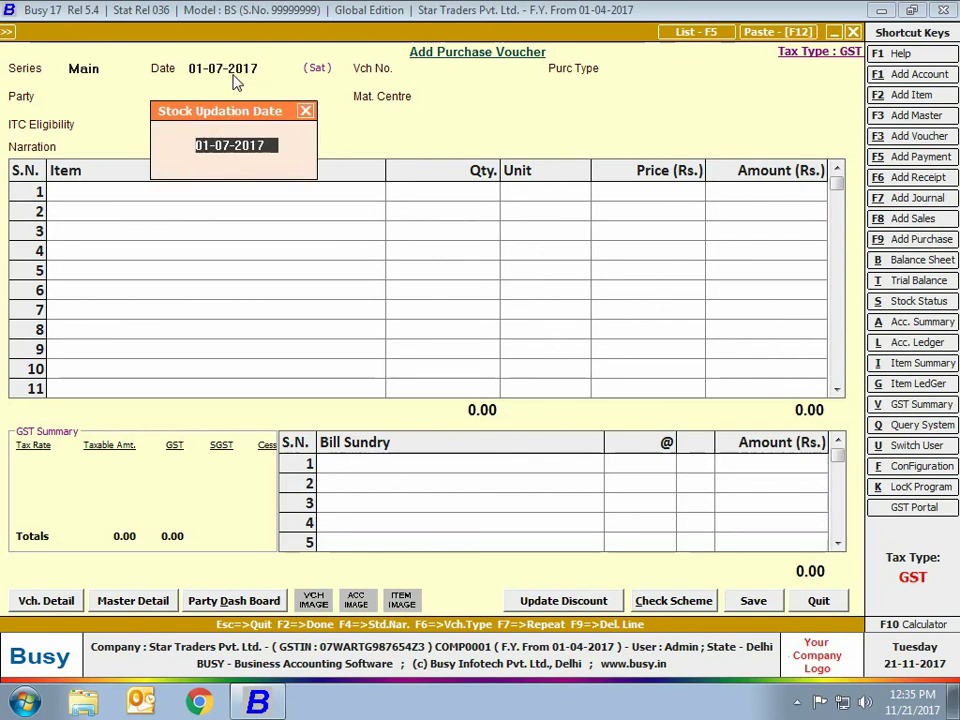
key(Return)
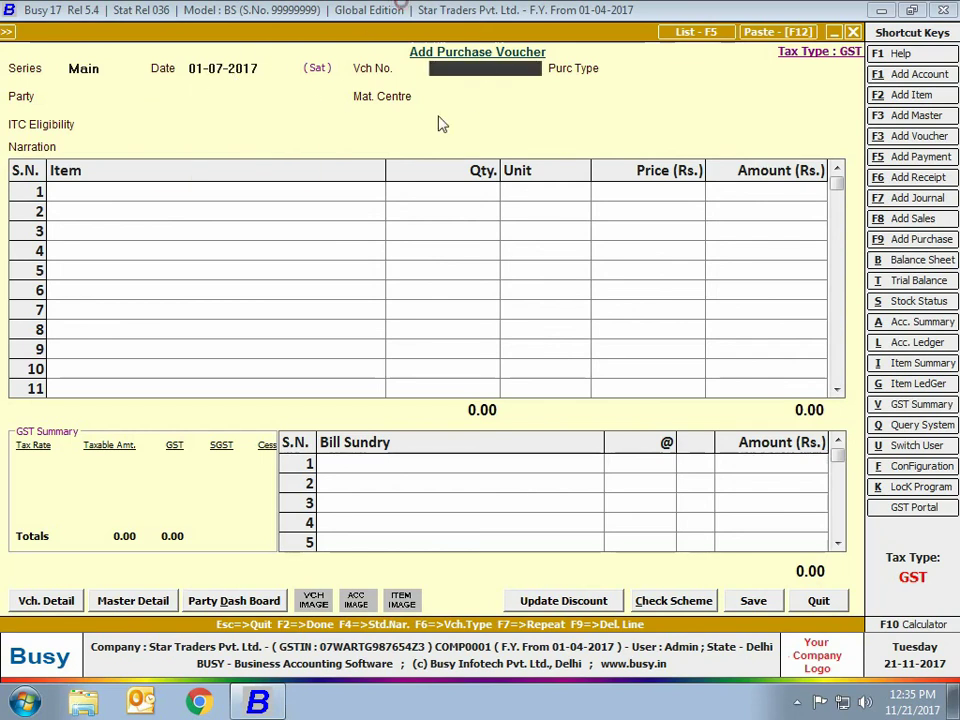
Step: Enter 234 manually as the purchase voucher number, and quit the voucher without saving
text(234)
key(Return)
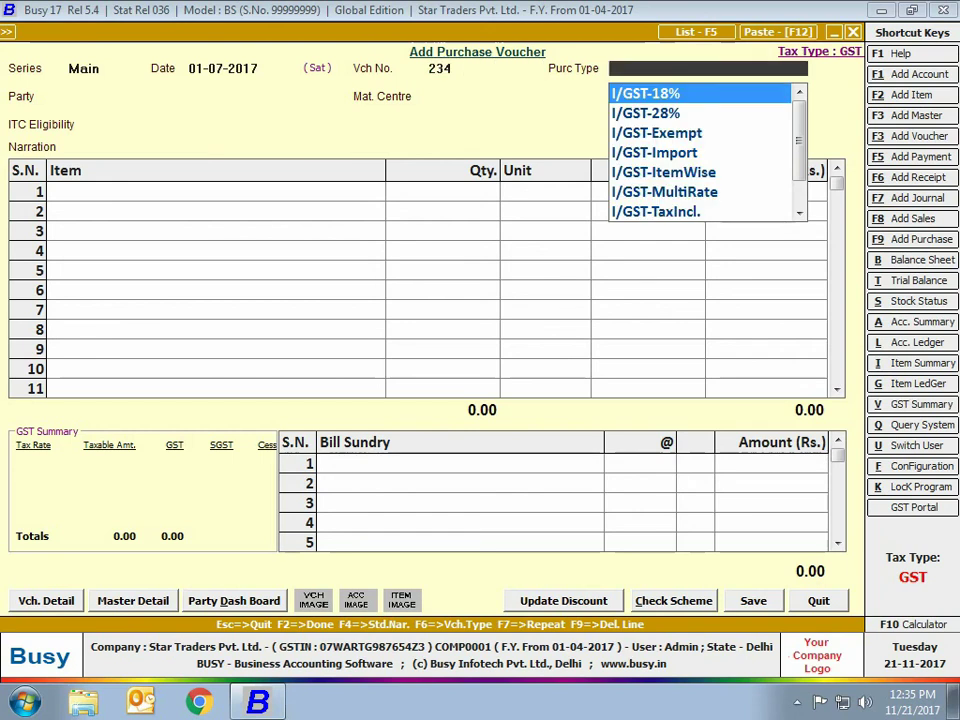
key(Escape)
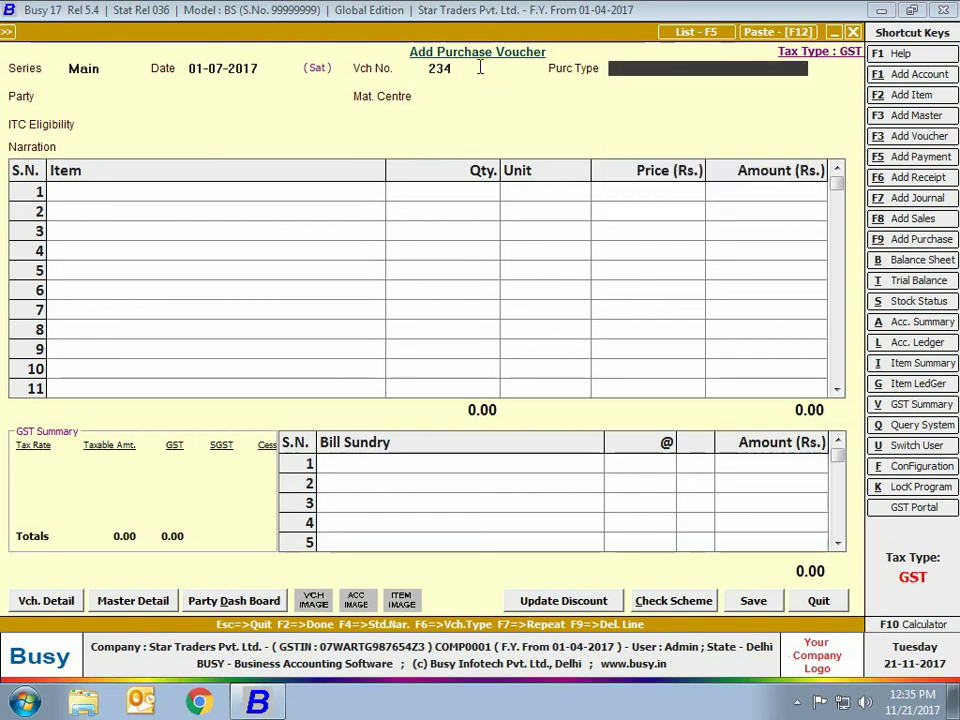
key(Escape)
key(Return)
Step: Start a Main series journal voucher dated 01-07-2017, check whether it asks for a voucher number, and close it without saving
click(226, 157)
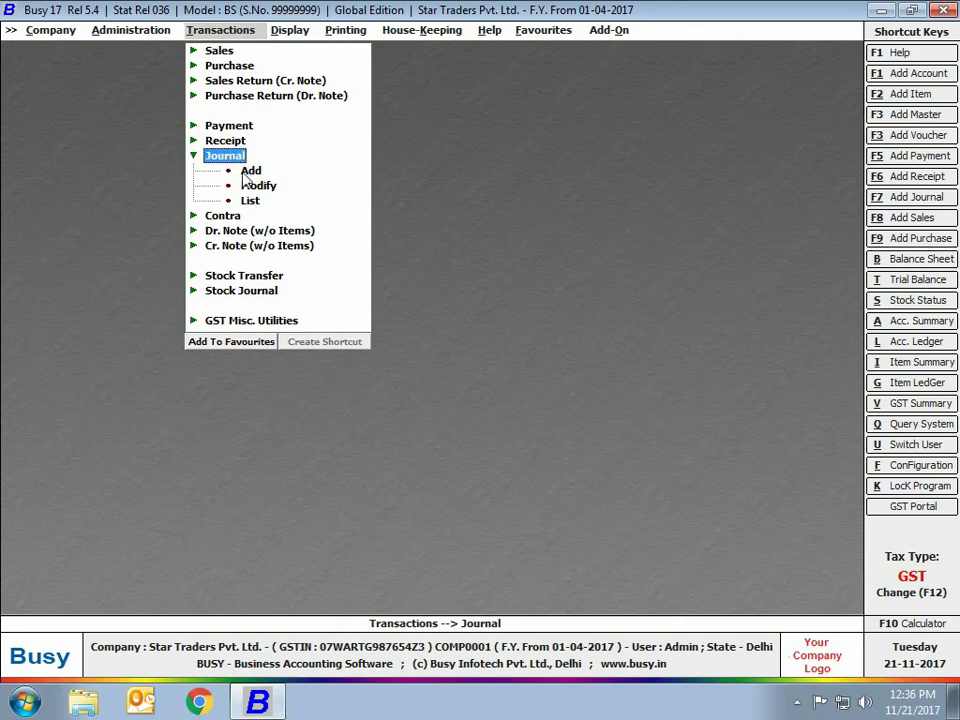
click(251, 169)
key(Return)
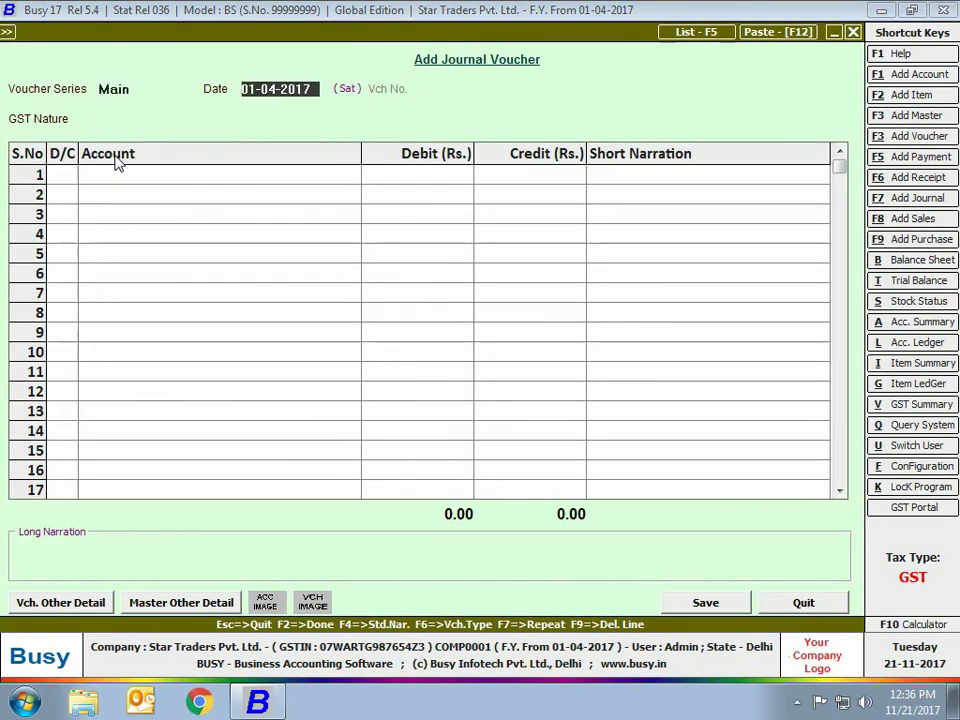
text(1-7)
key(Return)
key(Escape)
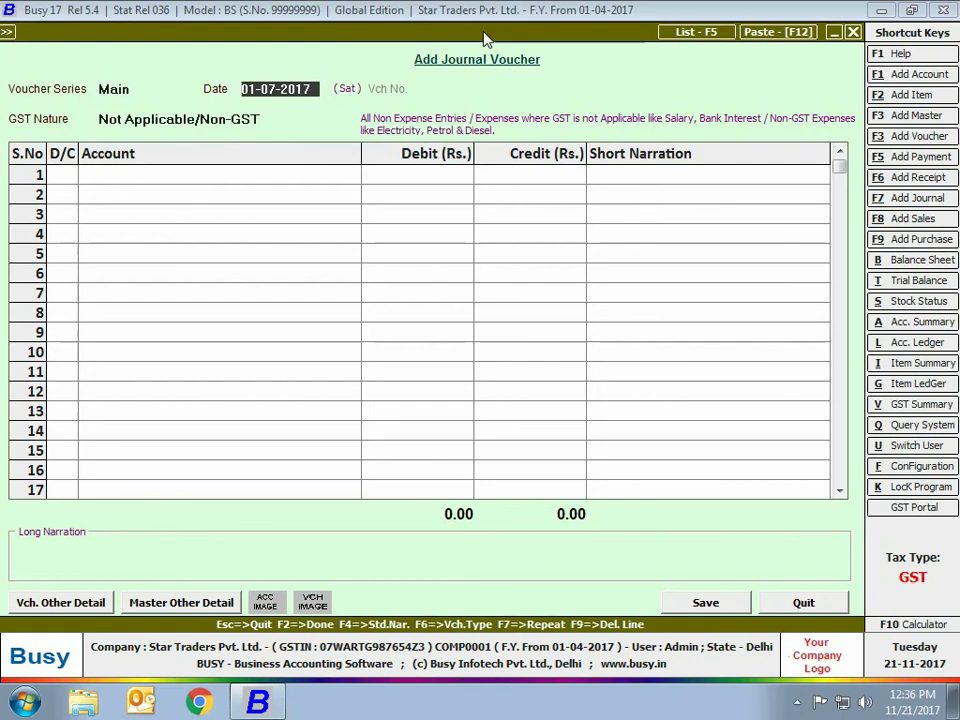
click(853, 32)
key(Escape)
key(Escape)
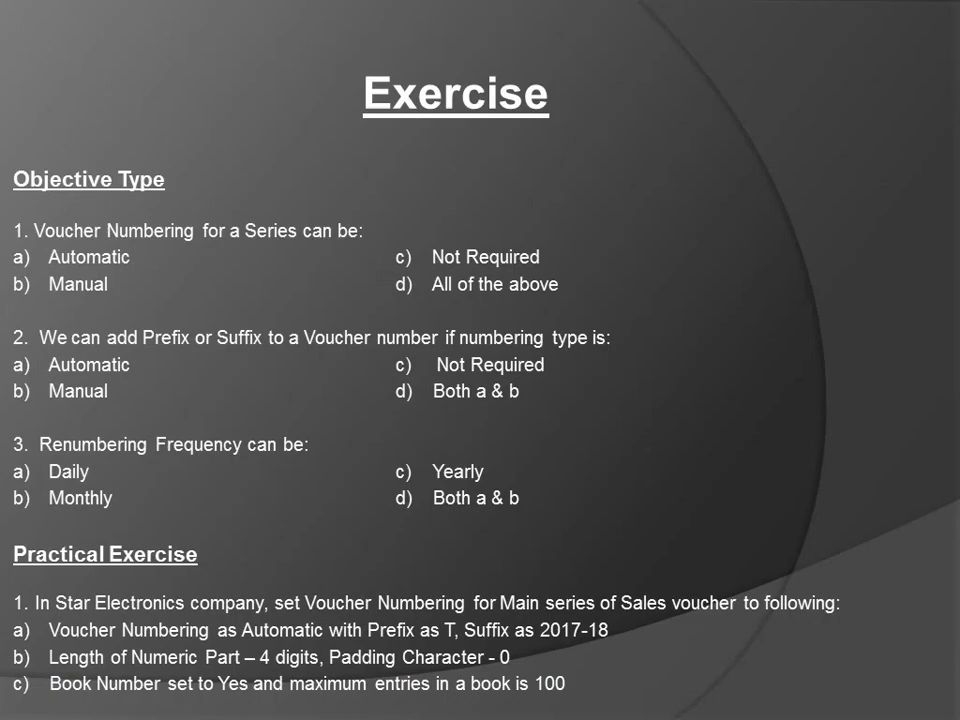
key(Right)
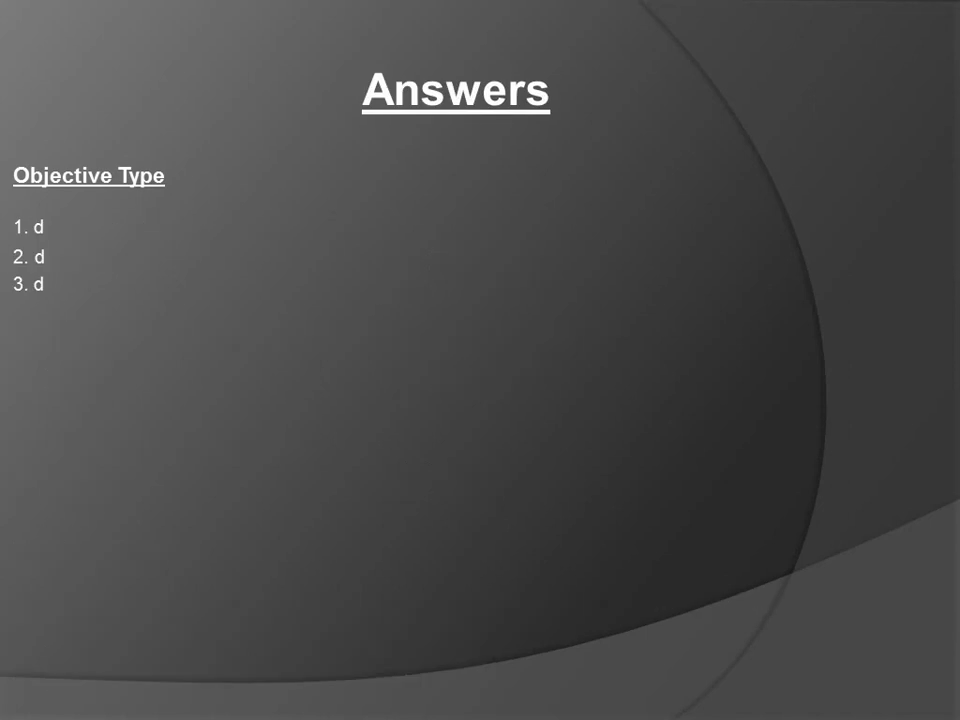